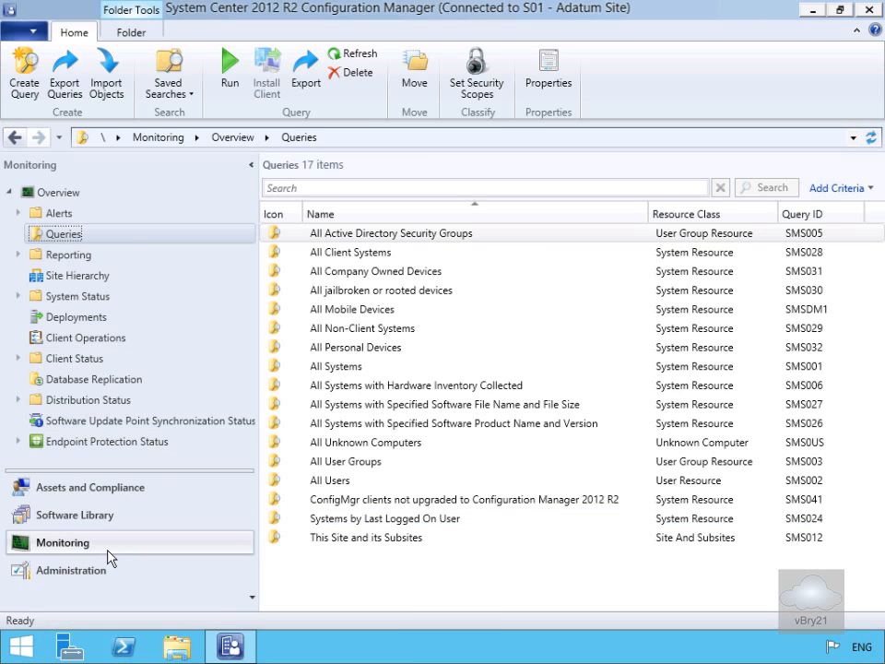
- Start a new query under Queries and name it All Lon Systems
right_click(68, 238)
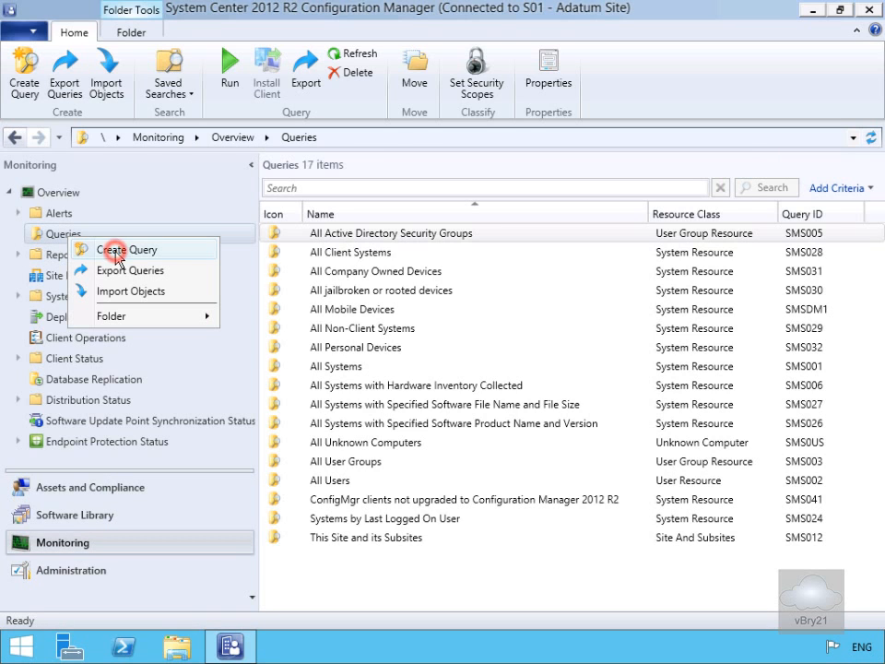
click(117, 256)
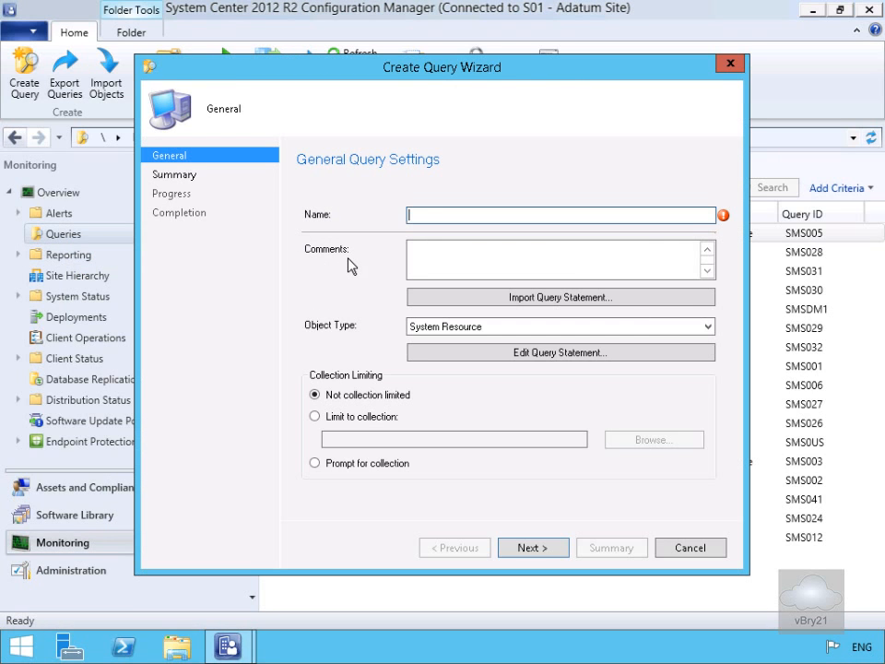
click(418, 214)
text(All Lon Systems)
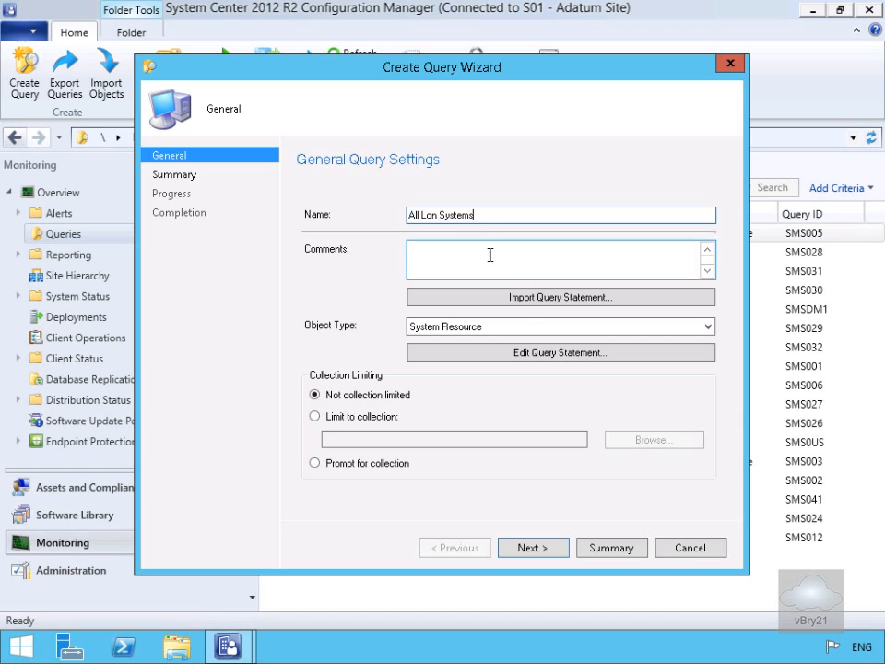
- Edit the query statement and add the System Resource attribute Active Directory Site Name to its results
click(532, 356)
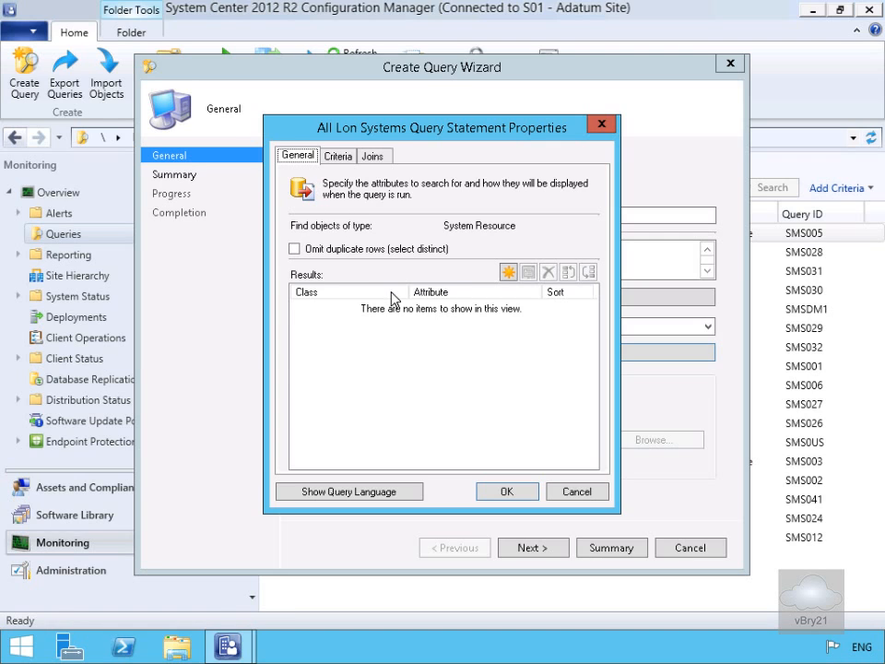
click(508, 272)
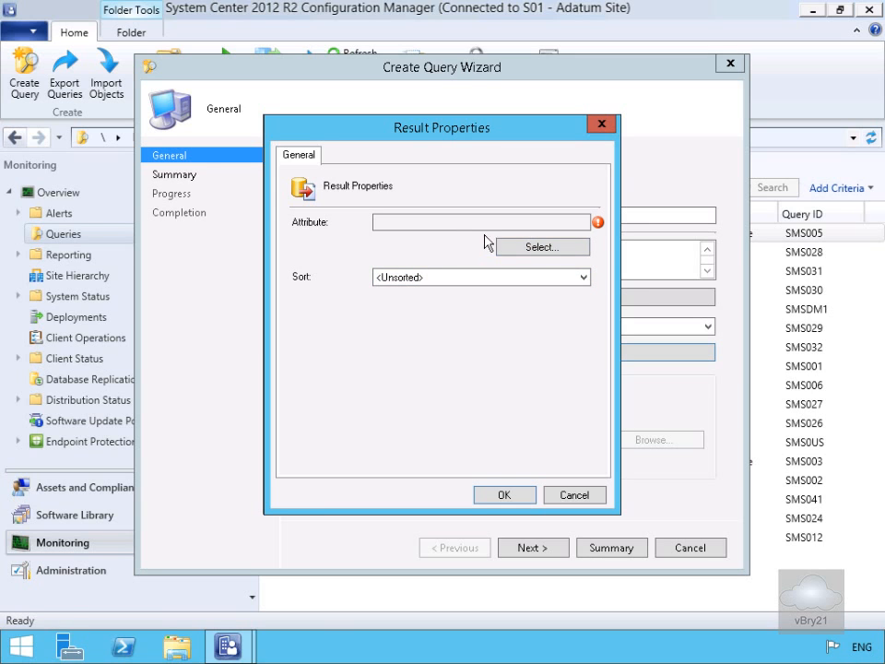
click(520, 247)
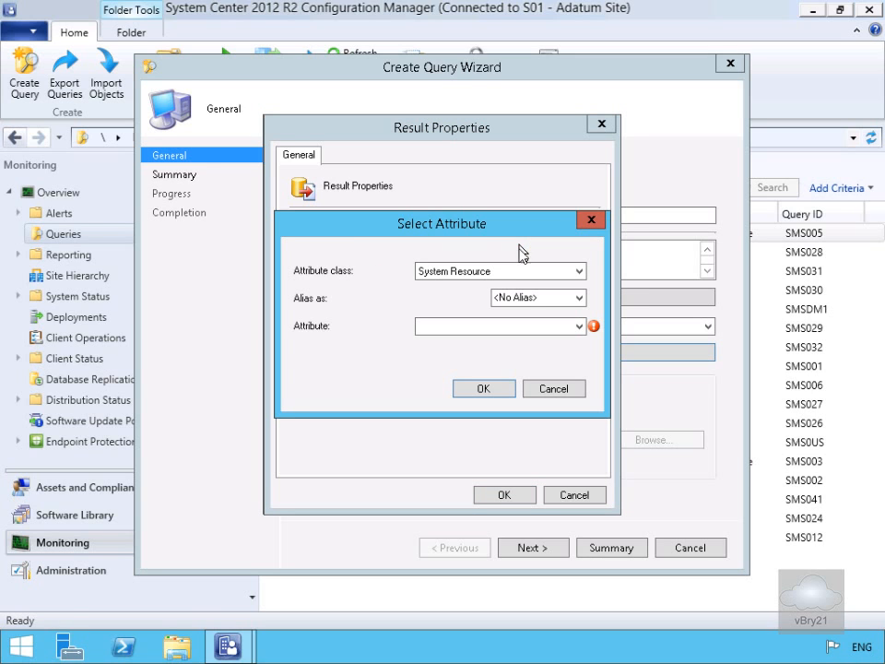
click(579, 328)
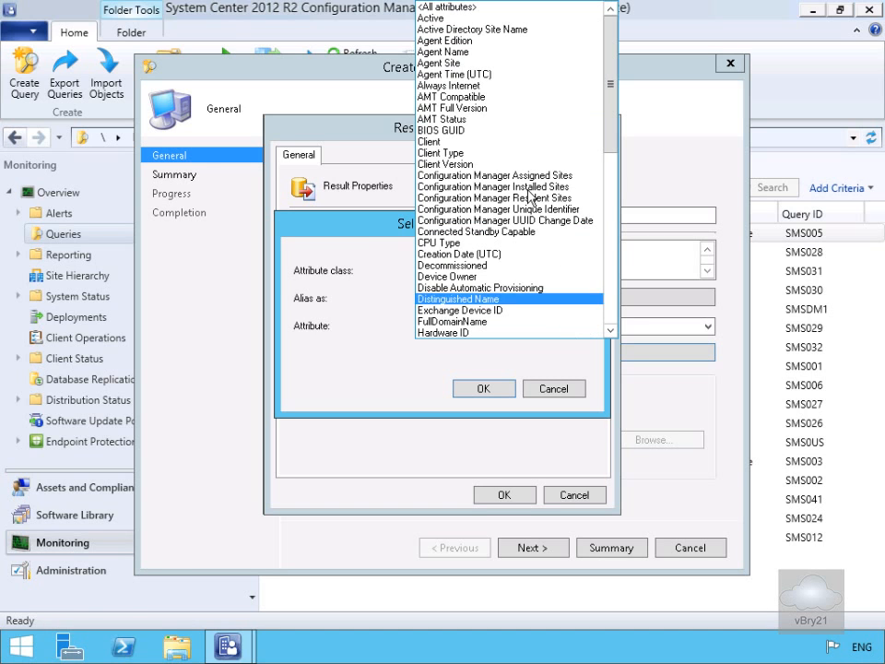
click(511, 30)
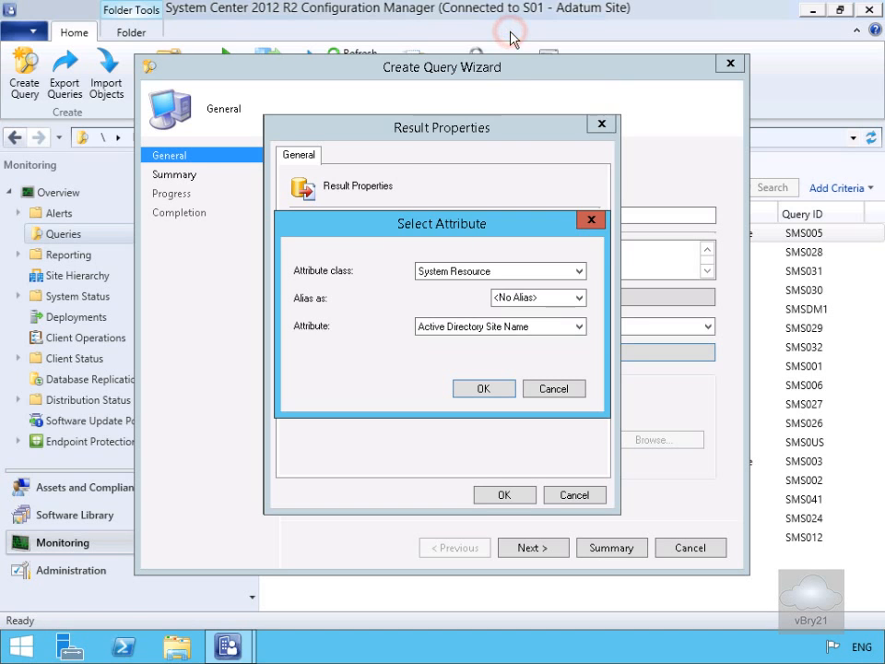
click(486, 388)
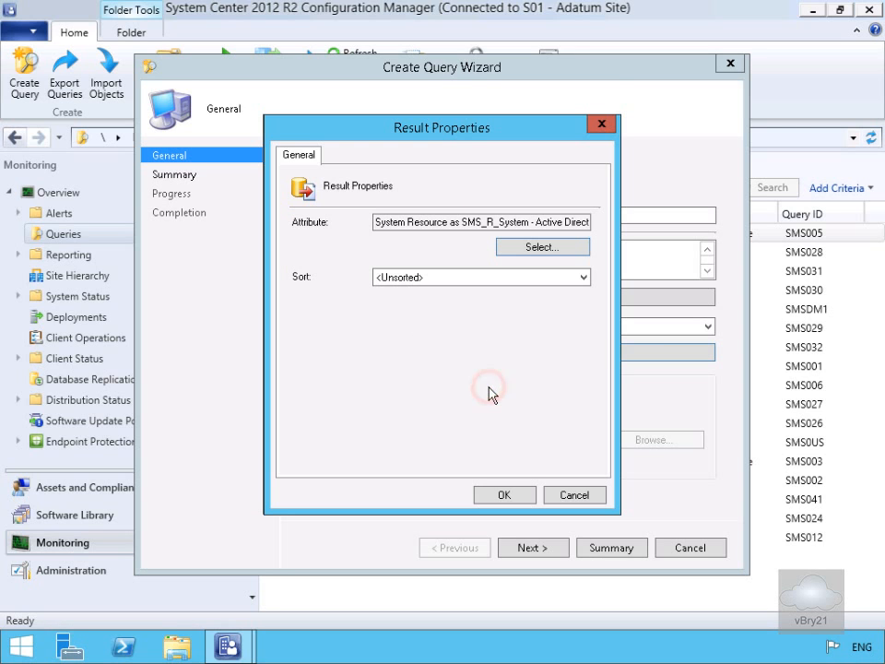
click(510, 495)
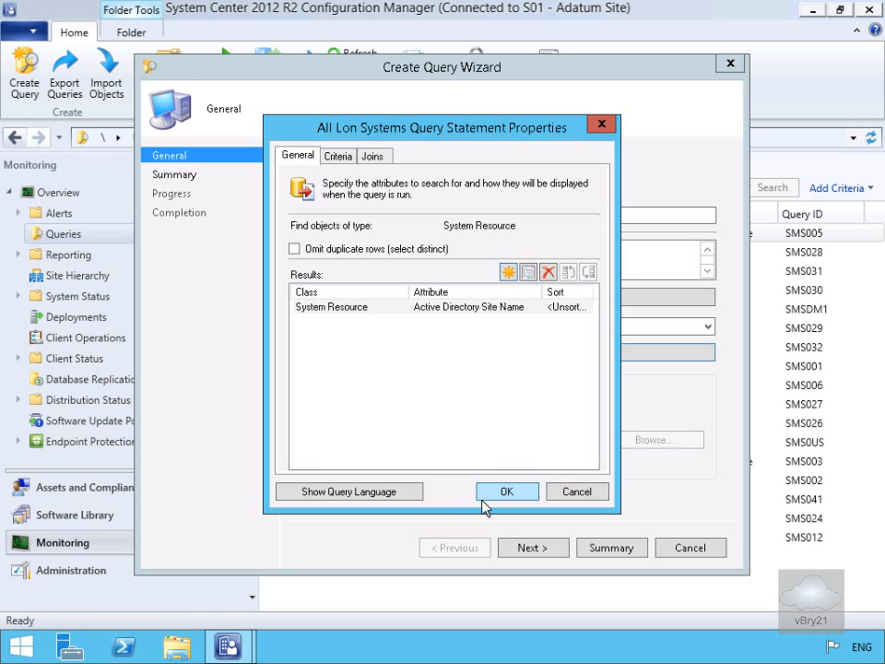
- Add the System Resource attribute IP Addresses to the query results
click(508, 273)
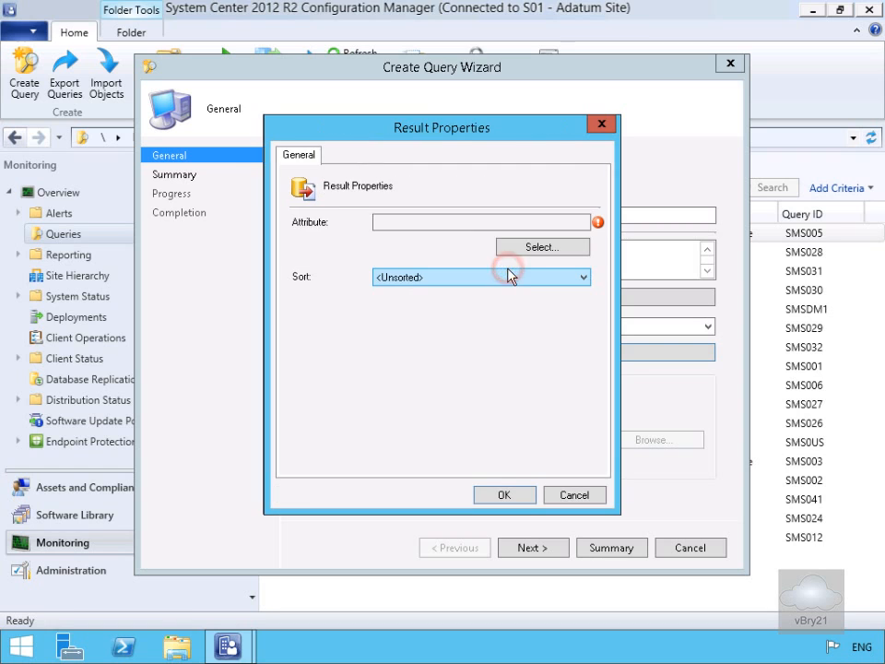
click(529, 249)
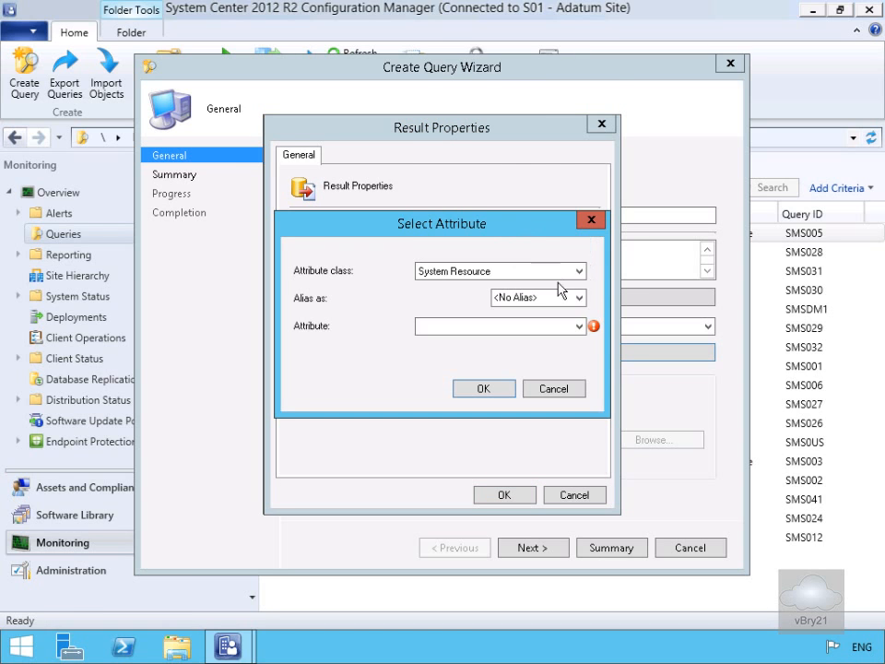
click(572, 330)
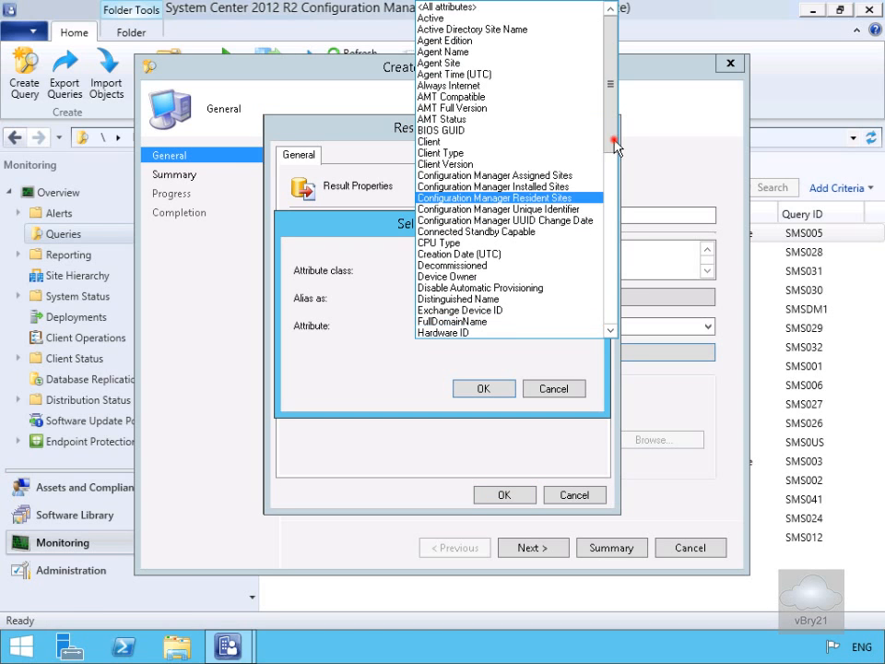
drag(615, 124, 615, 199)
scroll(463, 171, down, 2)
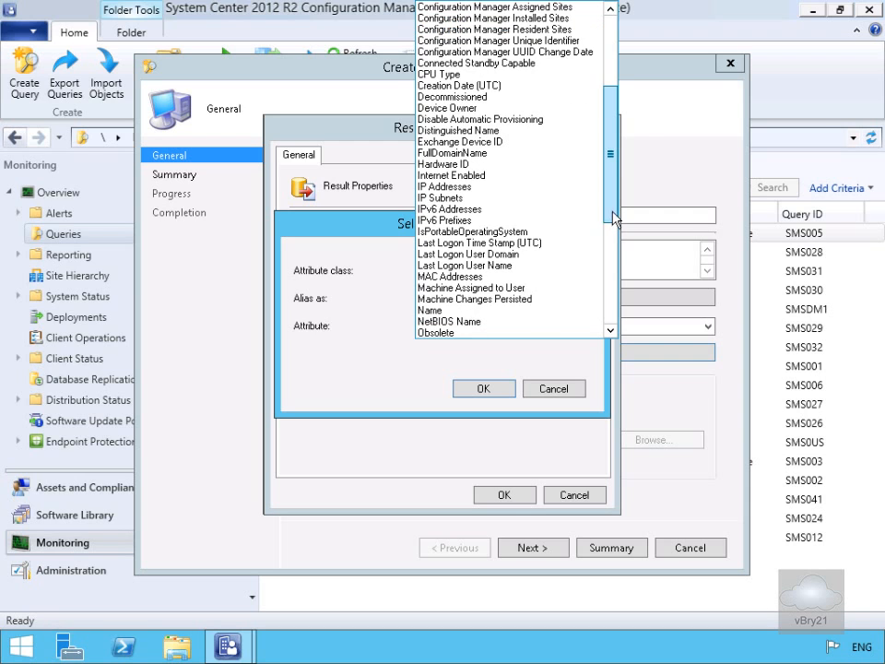
click(463, 177)
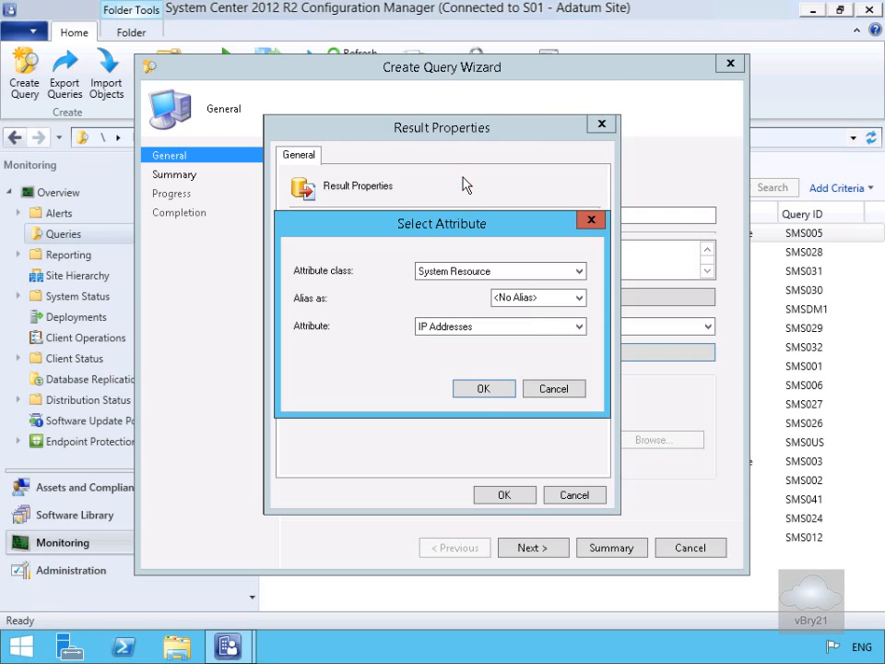
click(479, 392)
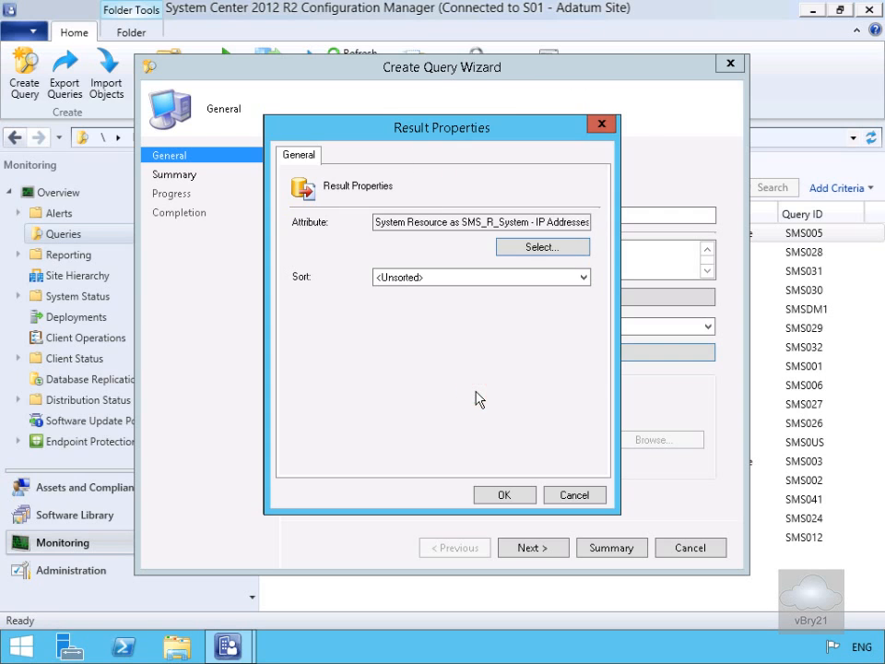
click(513, 495)
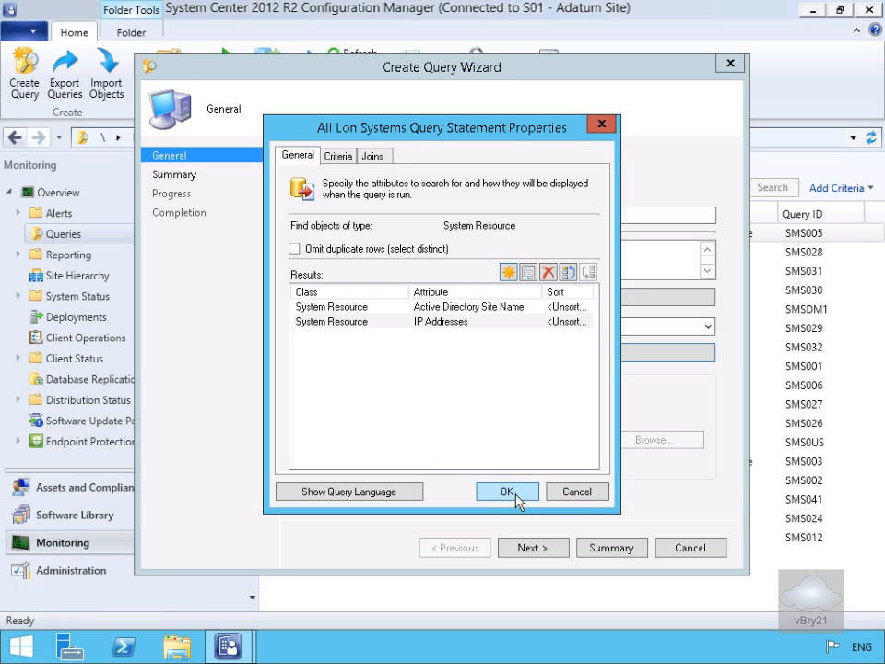
- Add the System Resource attribute Last Logon User Name to the query results
click(509, 272)
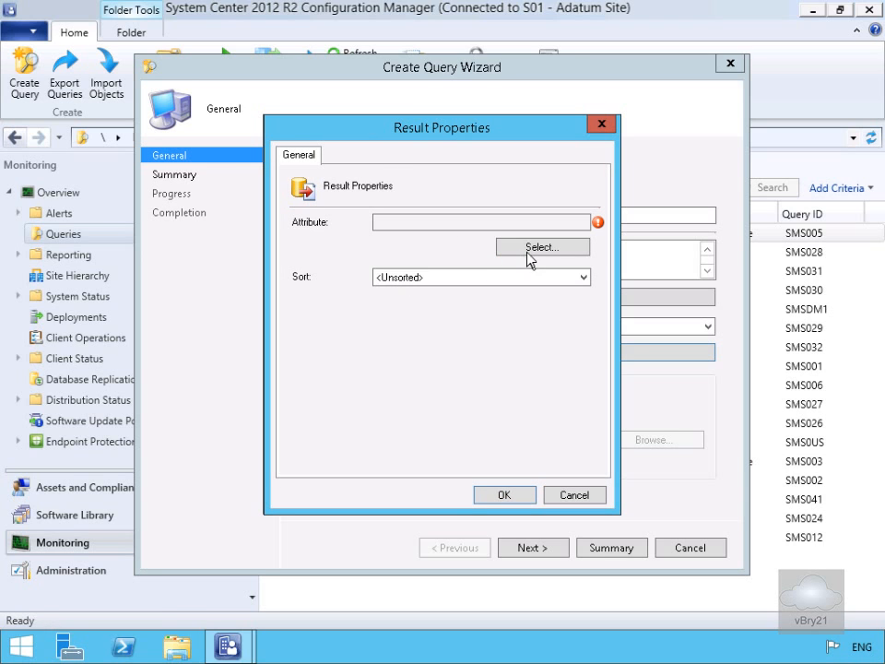
click(531, 249)
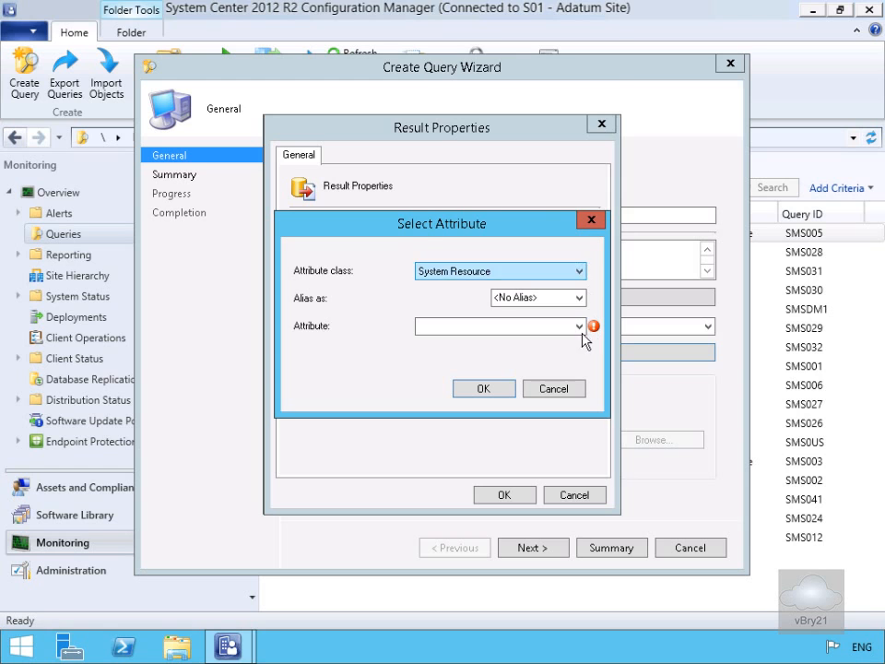
click(580, 329)
drag(612, 142, 615, 211)
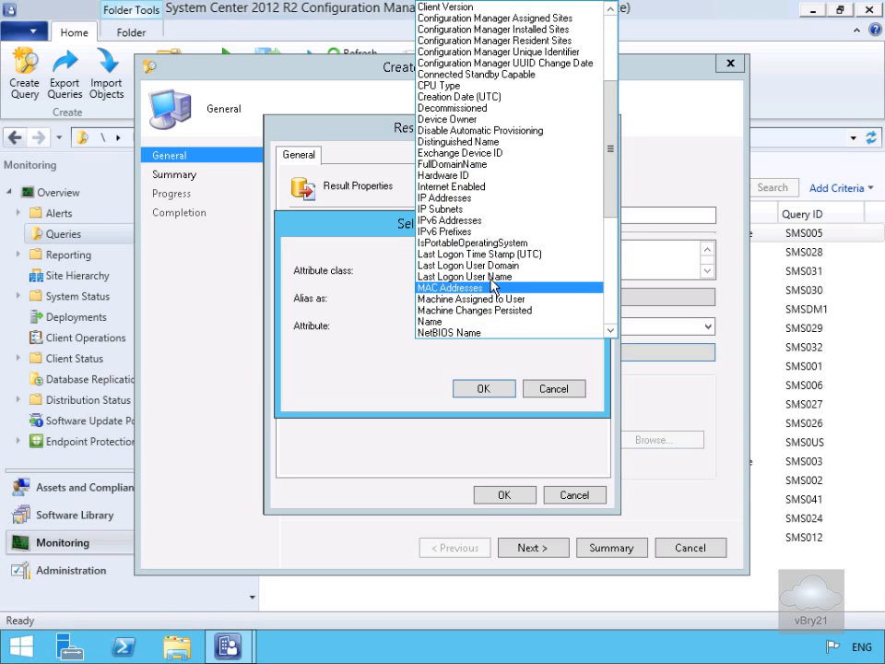
click(491, 279)
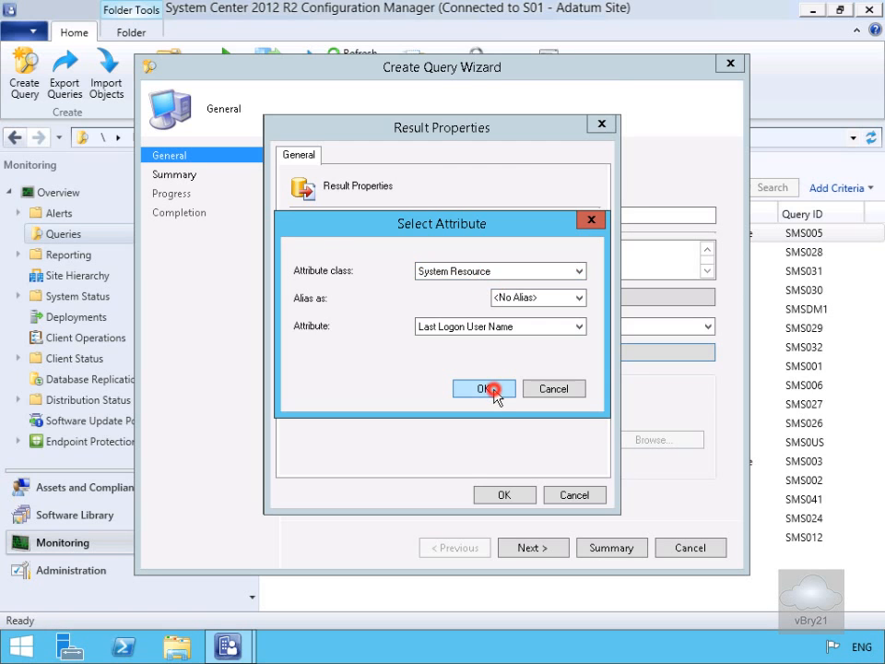
click(493, 389)
click(522, 495)
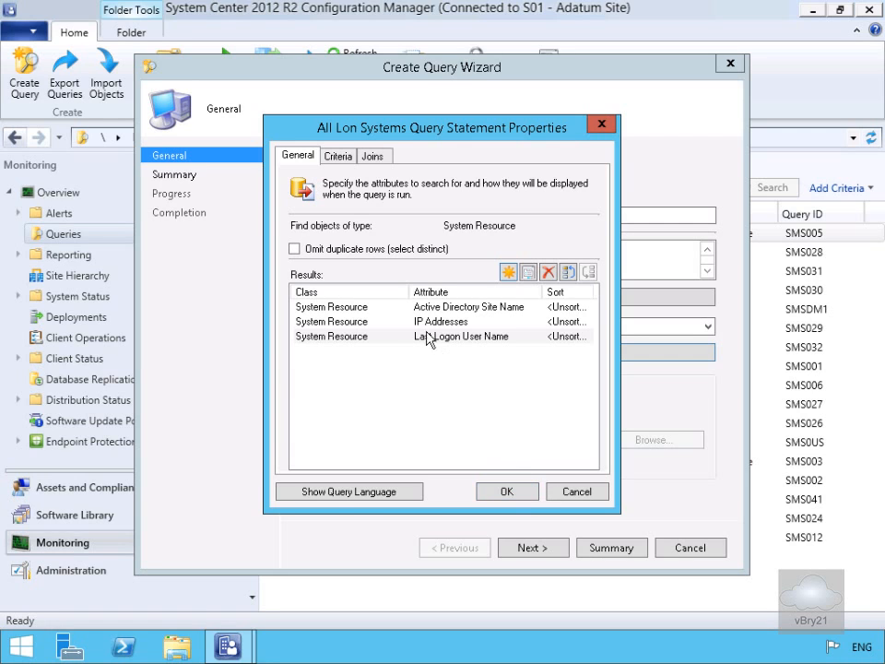
- Create a simple value criterion for the query based on the System Resource attribute Name
click(339, 156)
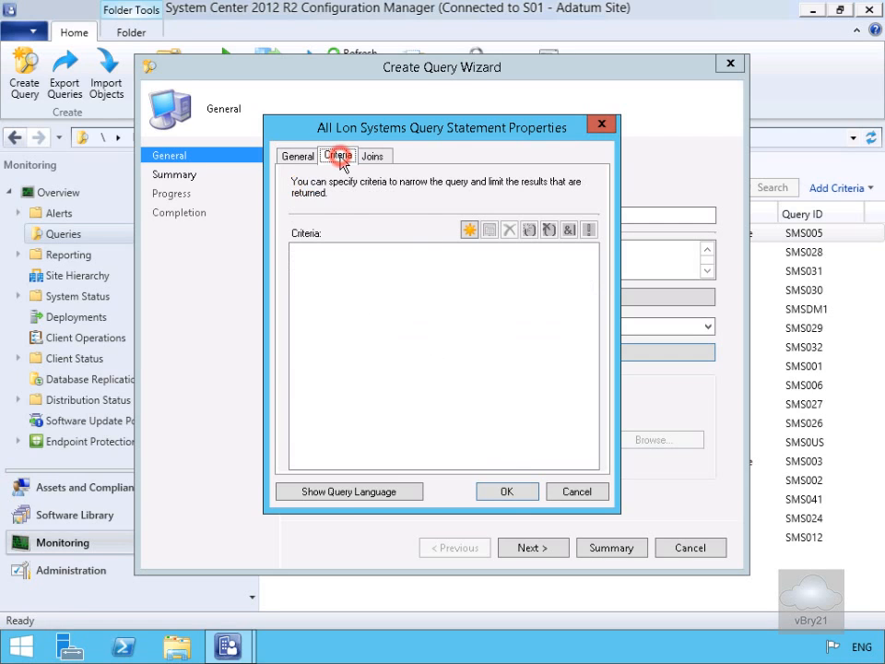
click(470, 230)
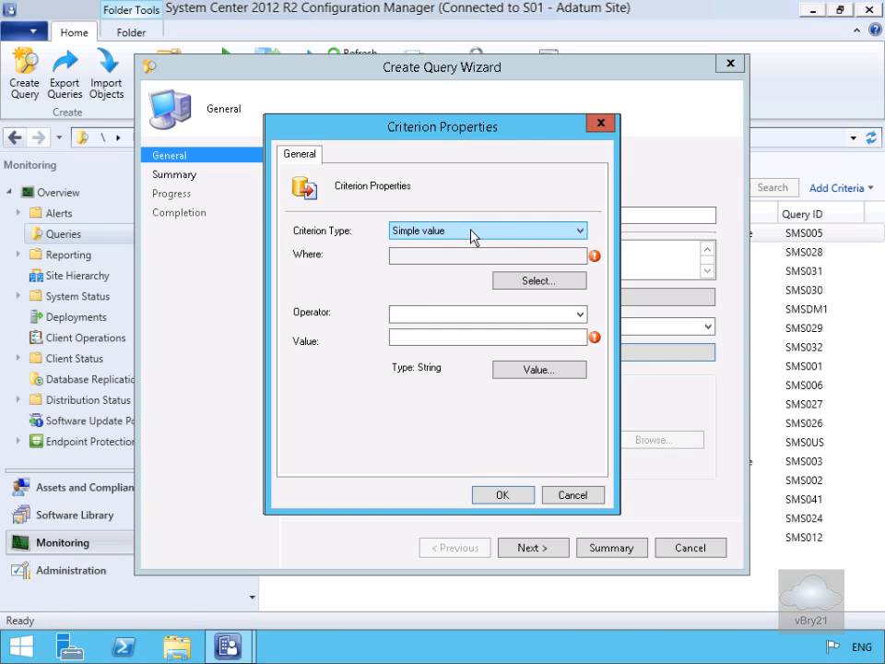
click(515, 287)
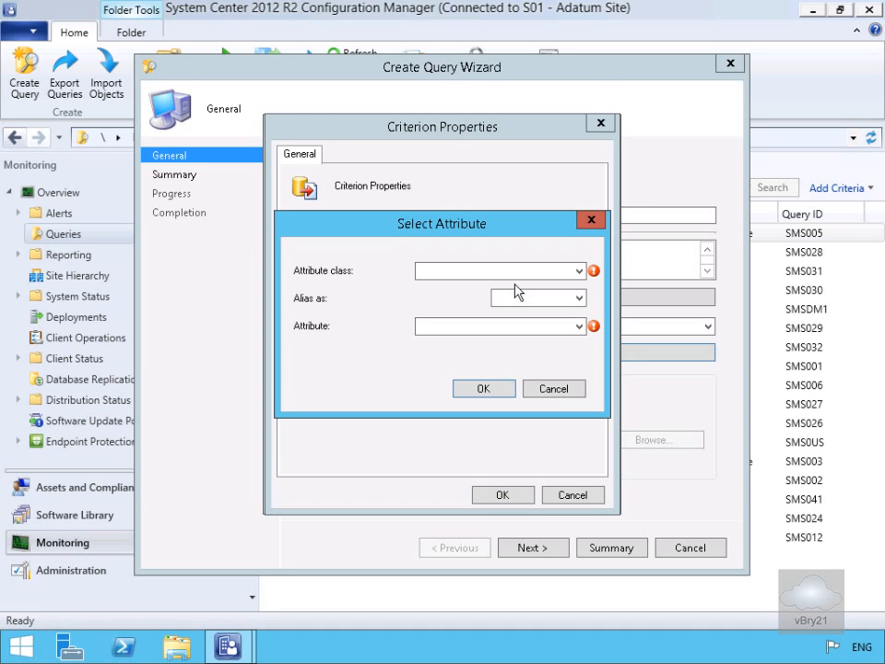
click(575, 273)
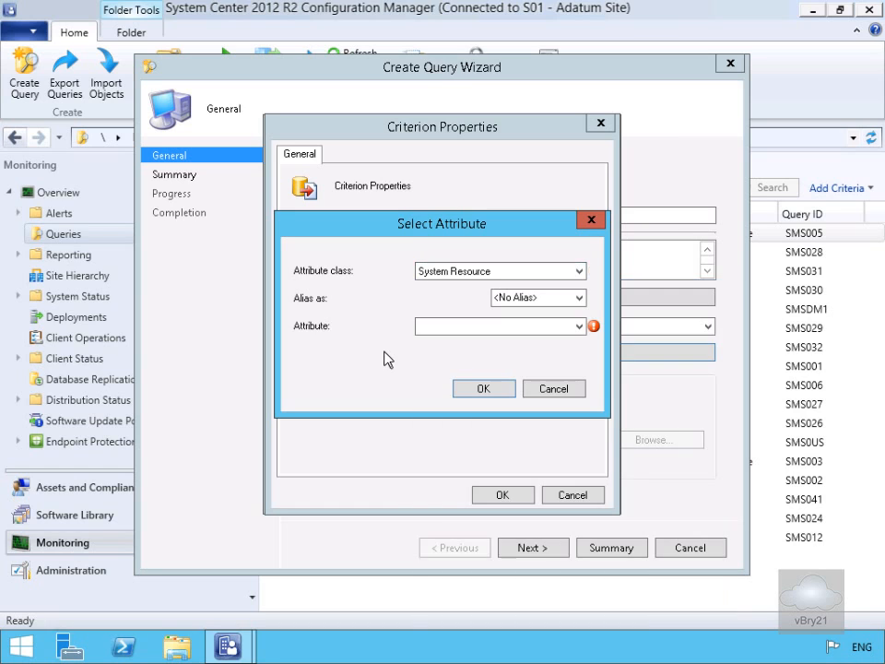
click(555, 329)
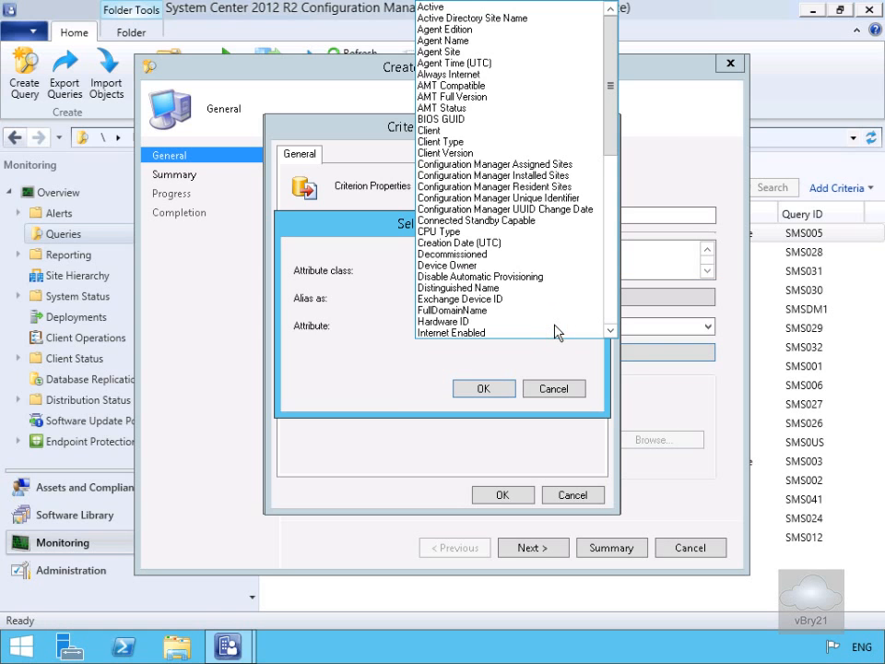
click(609, 297)
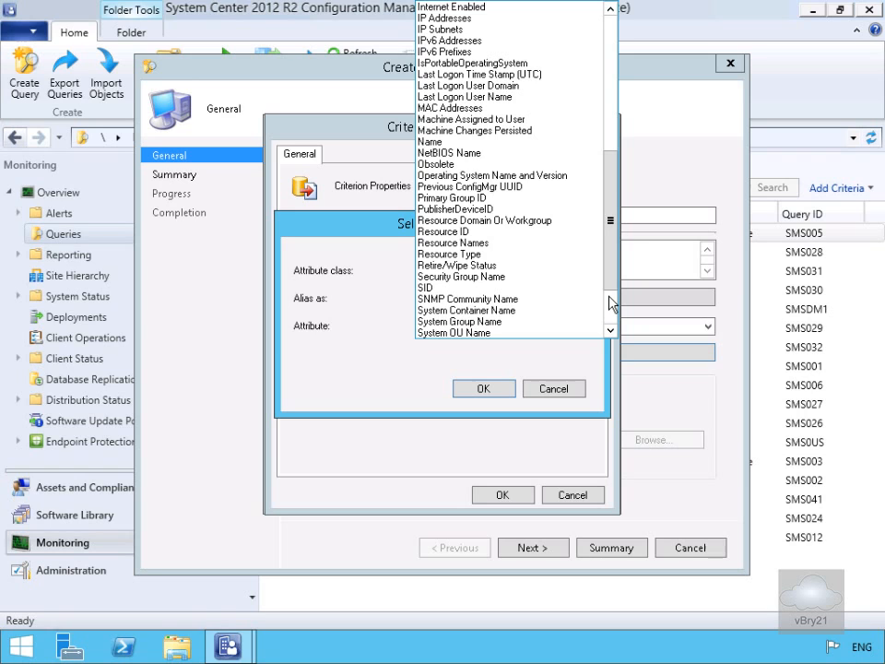
click(425, 142)
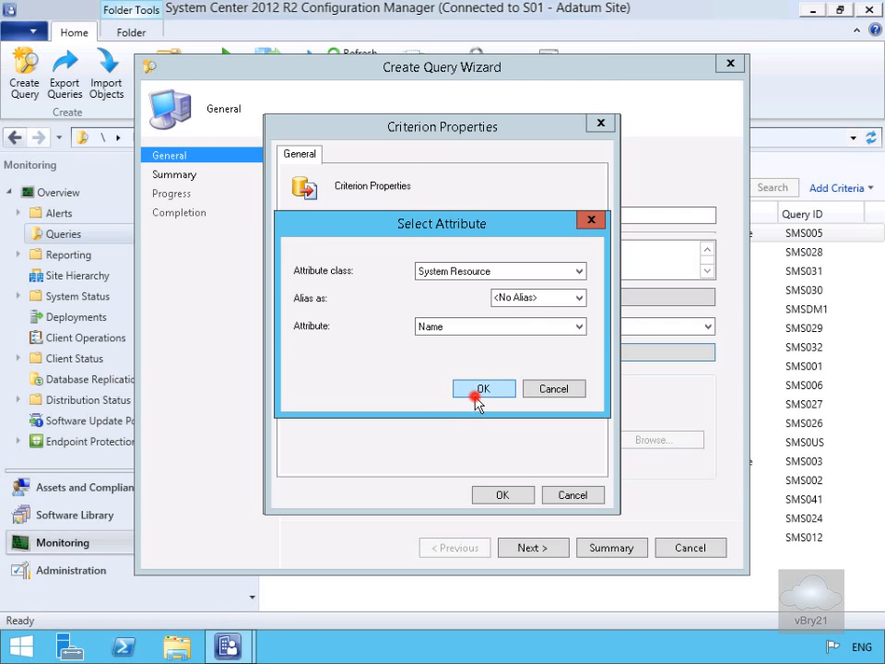
click(476, 395)
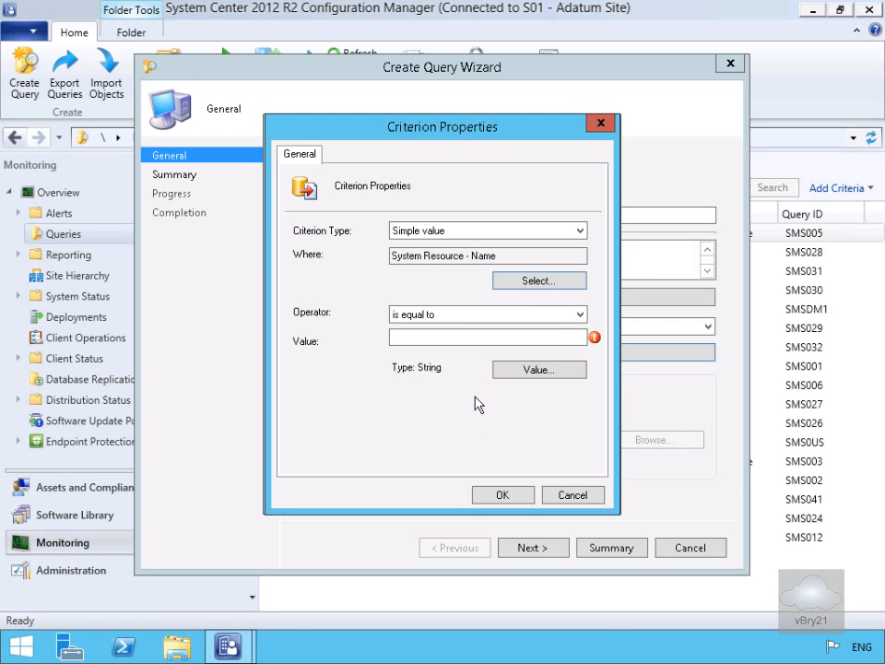
- Set the criterion to "is greater than or equal to" LON, accept the query statement and proceed to the wizard's summary
click(504, 318)
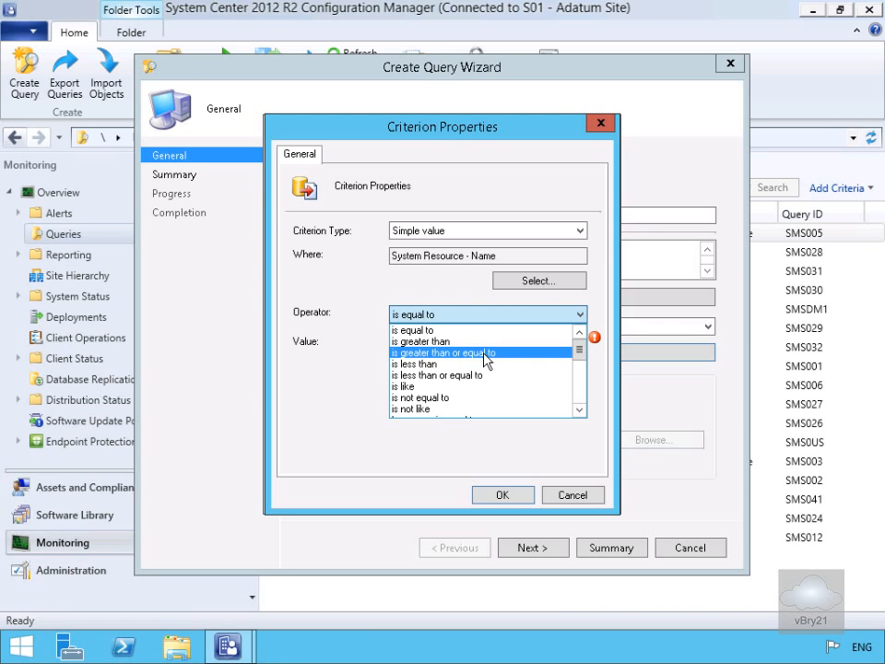
click(486, 354)
click(482, 337)
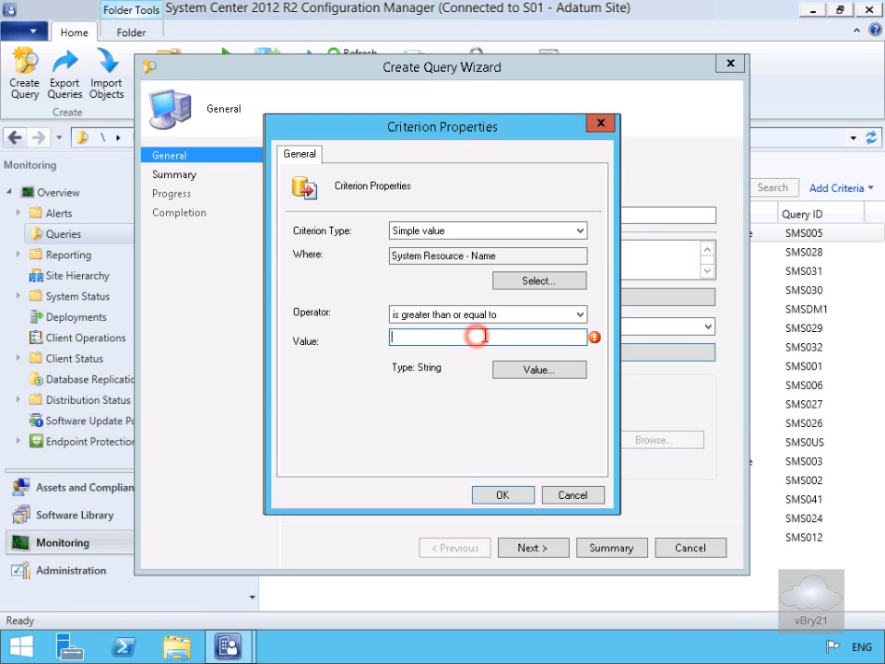
text(LON)
click(506, 496)
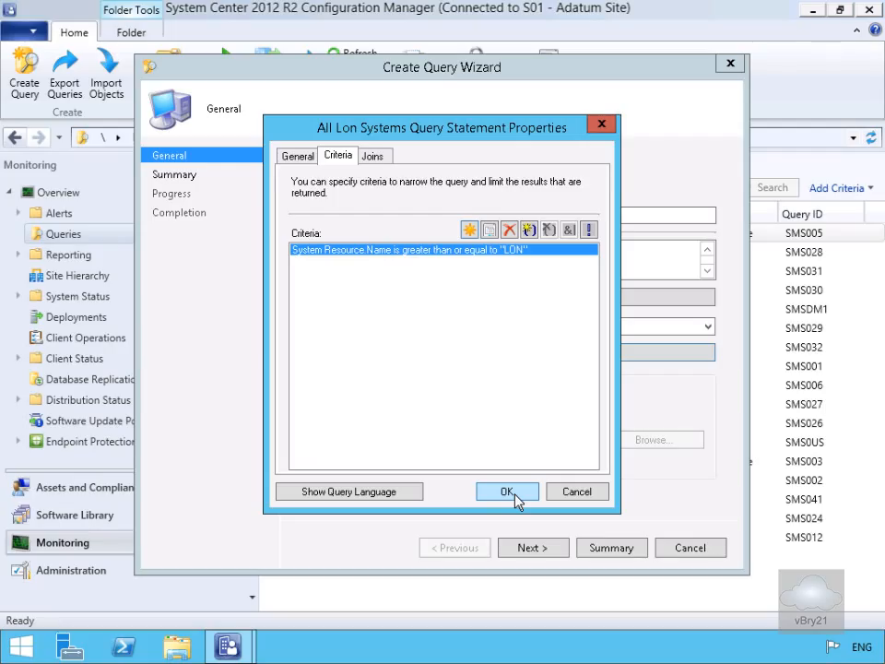
click(515, 496)
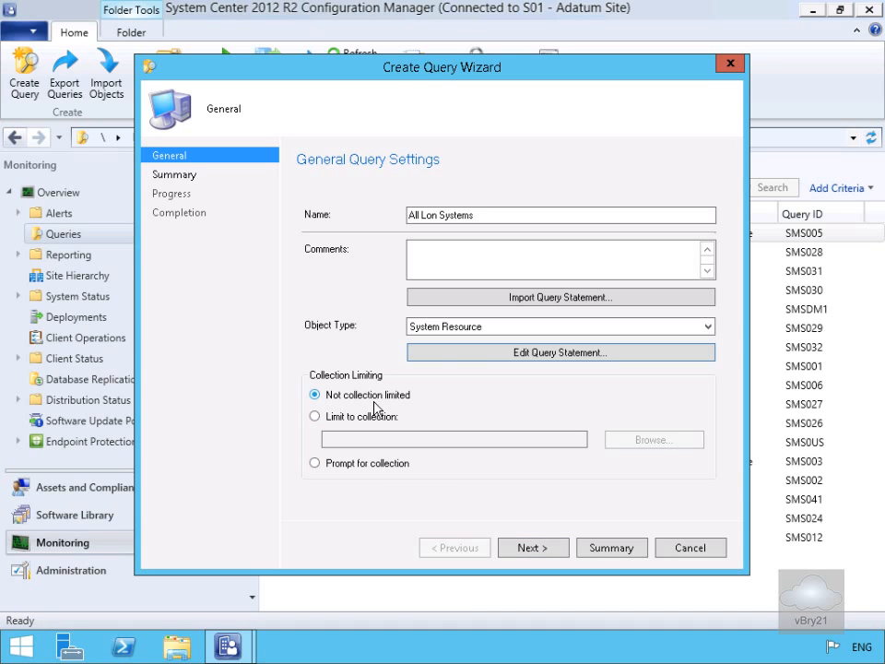
click(514, 547)
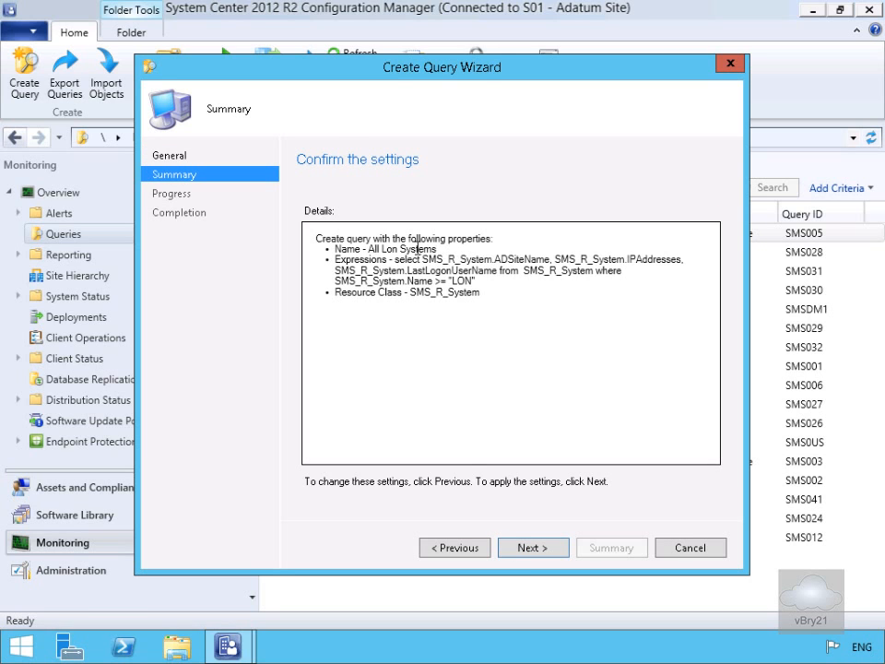
- Complete the Create Query Wizard and run the All Lon Systems query
click(534, 548)
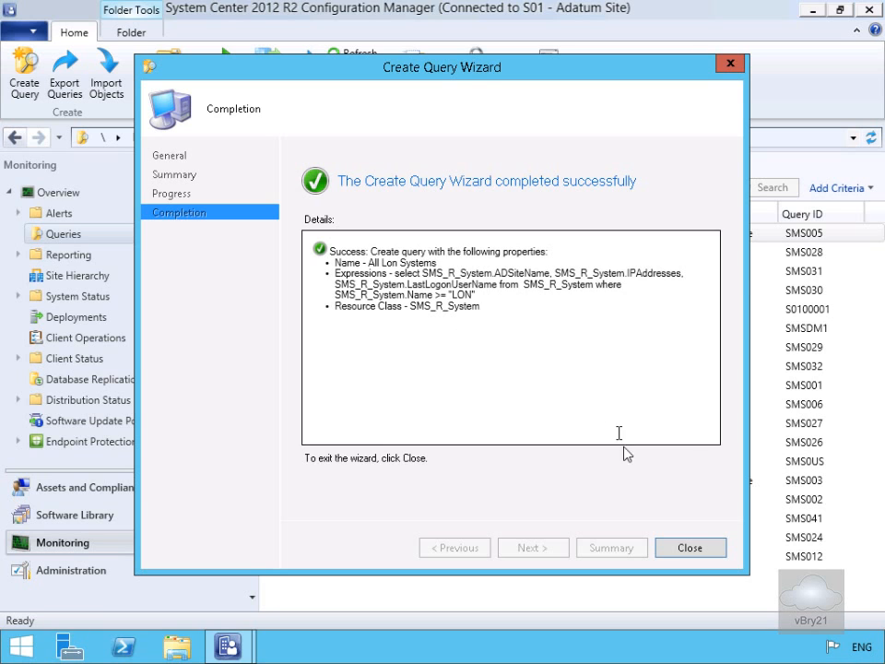
click(689, 548)
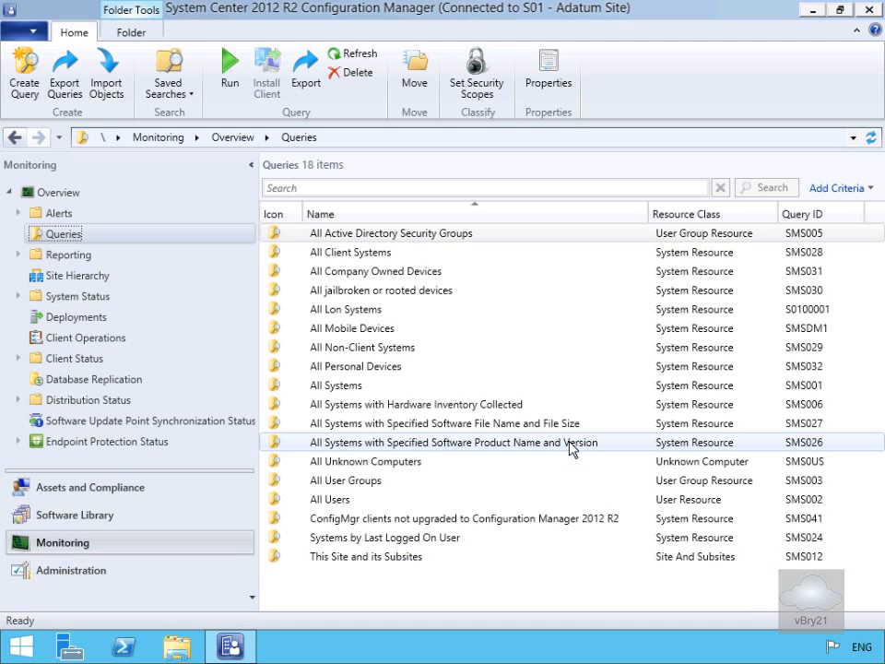
click(330, 311)
right_click(330, 313)
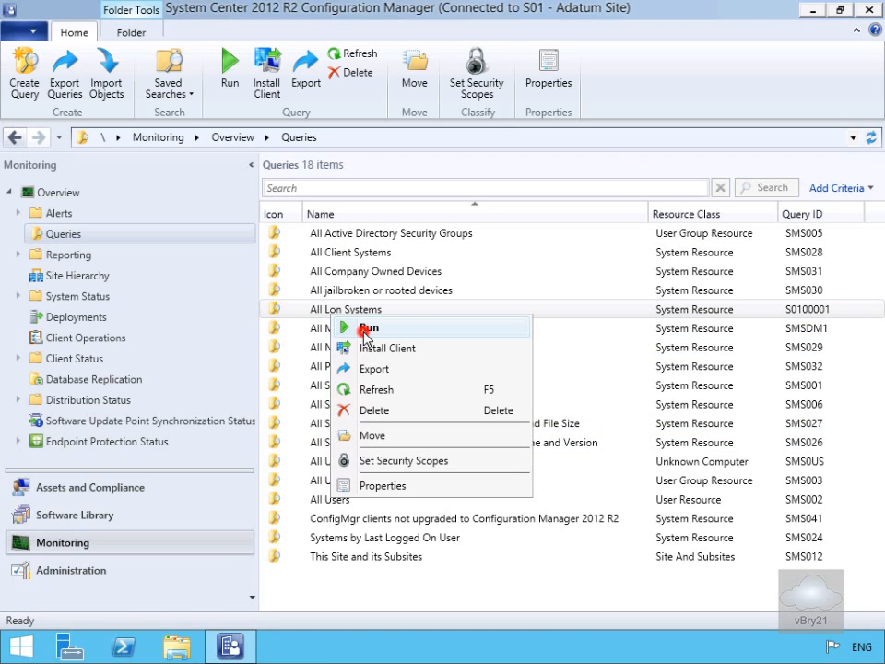
click(366, 328)
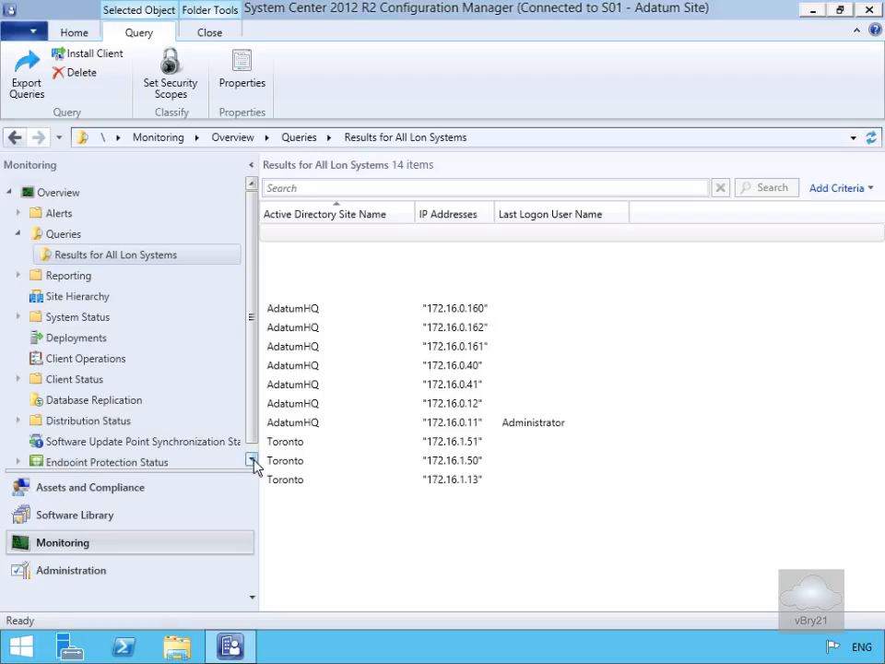
- Start a new status message query under System Status and name it "All LON Systems Status Messages"
click(56, 320)
click(18, 316)
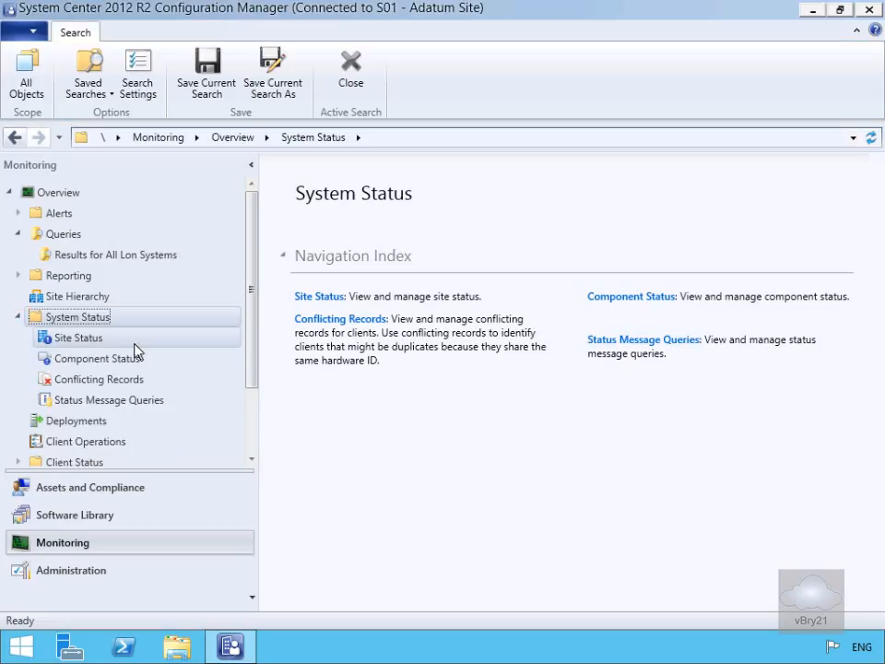
click(129, 404)
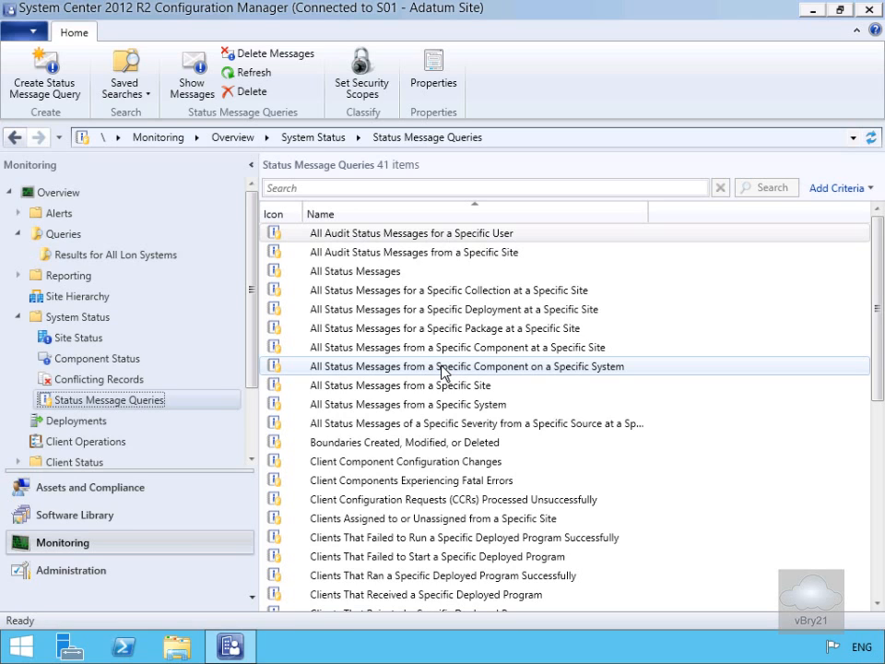
right_click(155, 408)
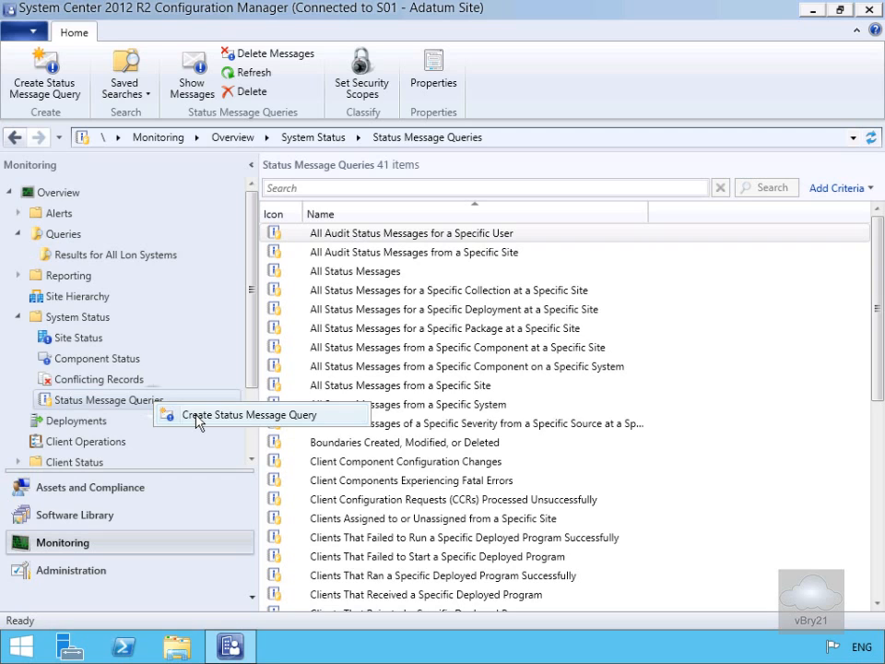
click(197, 417)
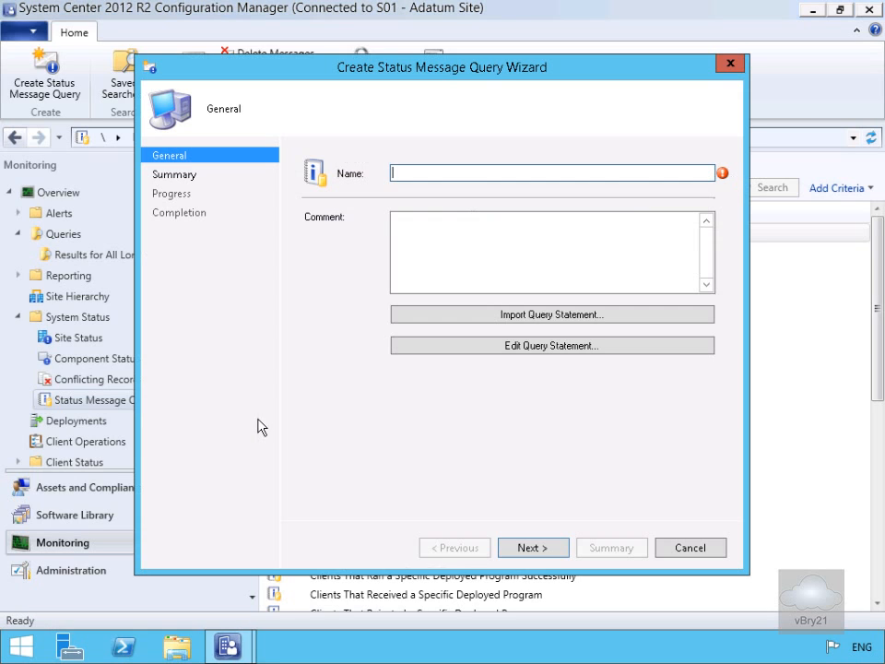
click(407, 176)
text(All LON Systems Status Messages)
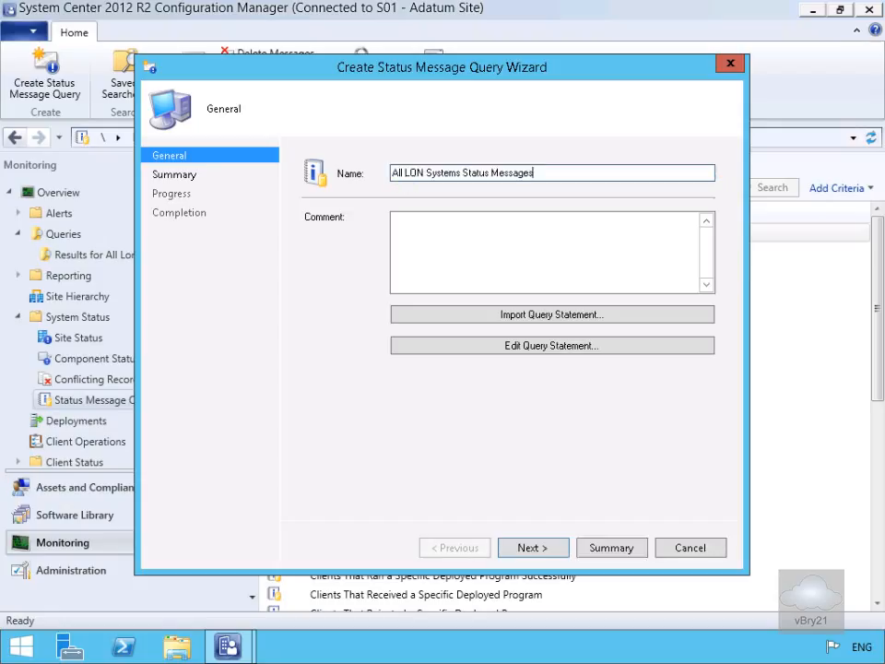
- Import the query statement from the existing query "All Status Messages from a Specific System"
click(498, 319)
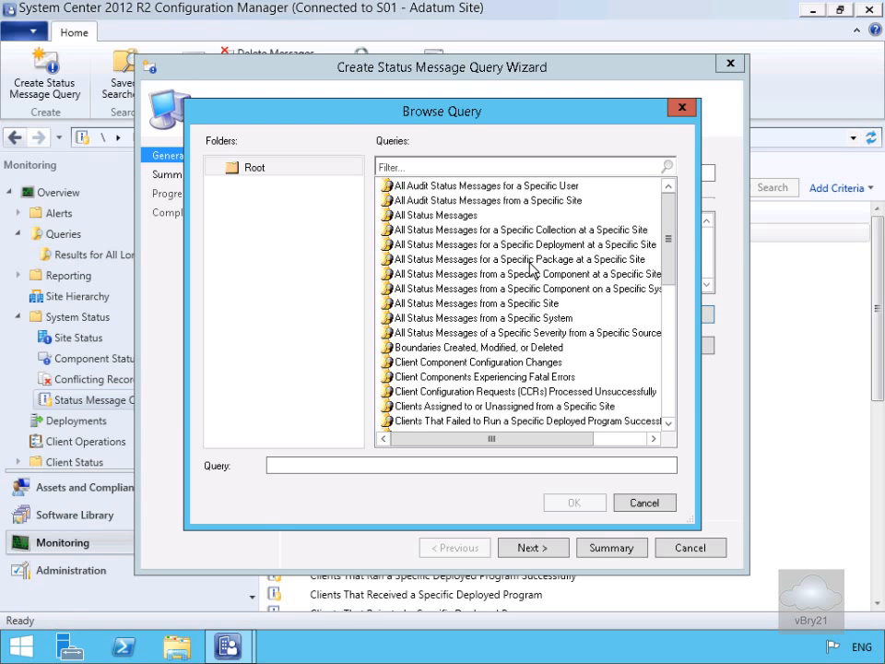
click(548, 318)
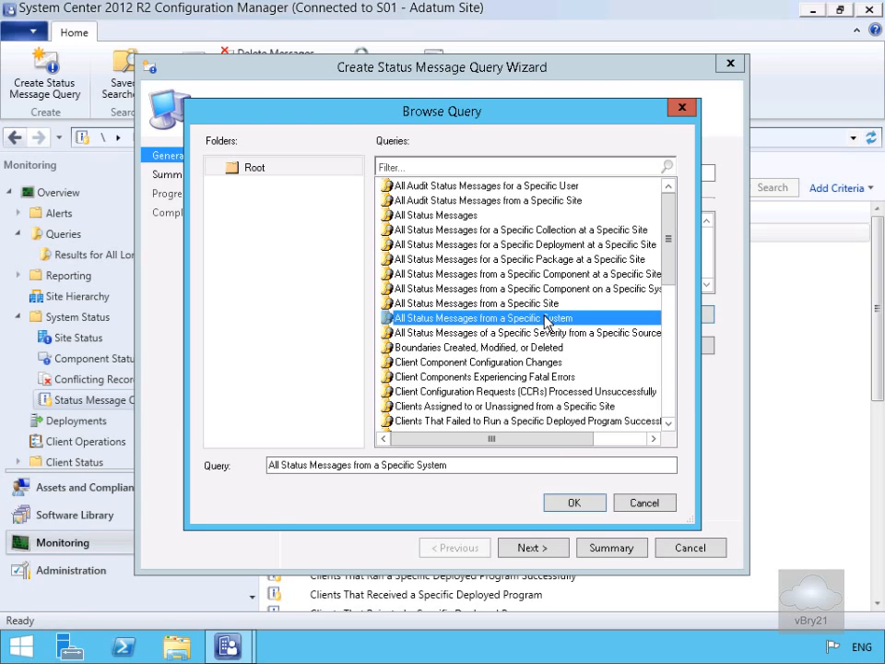
click(572, 505)
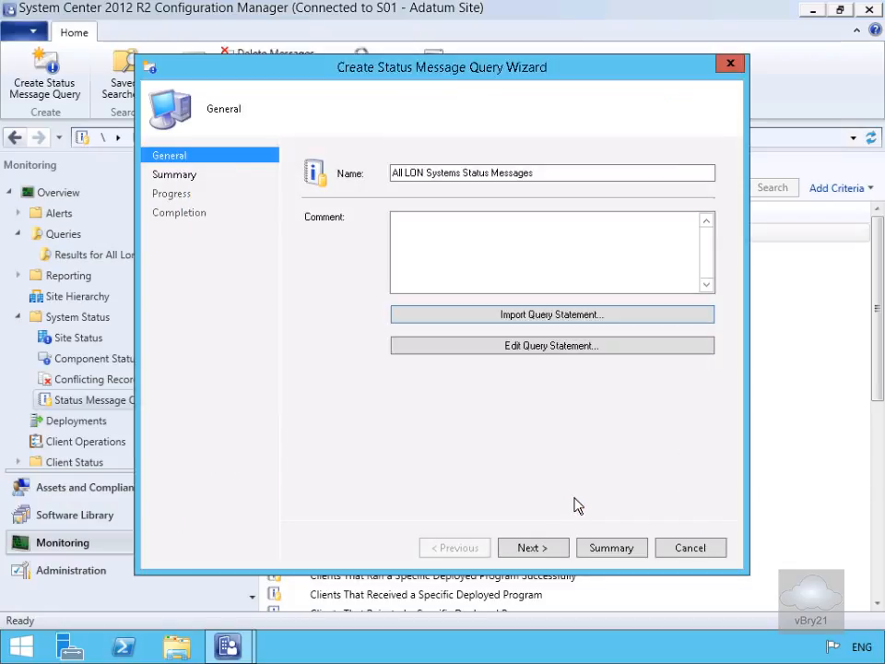
- Edit the imported statement's Machine Name criterion to use the operator "is greater than or equal to", keeping the prompted value
click(532, 357)
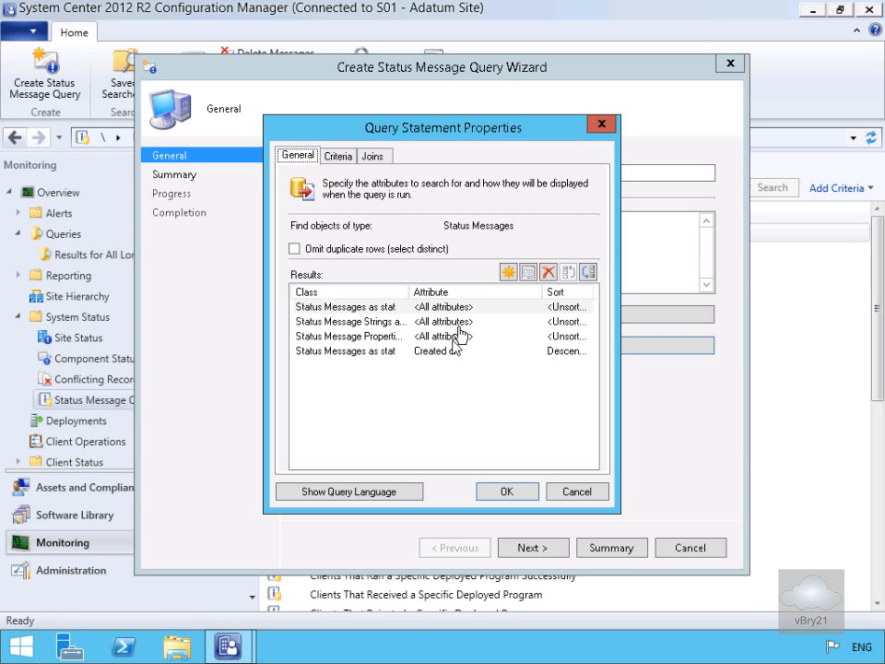
click(339, 155)
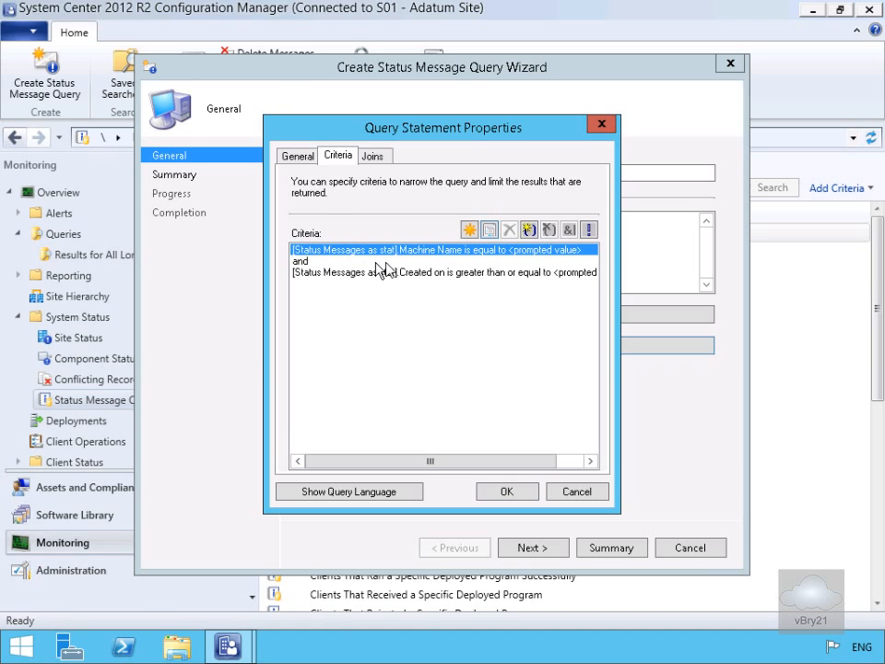
click(489, 229)
click(484, 315)
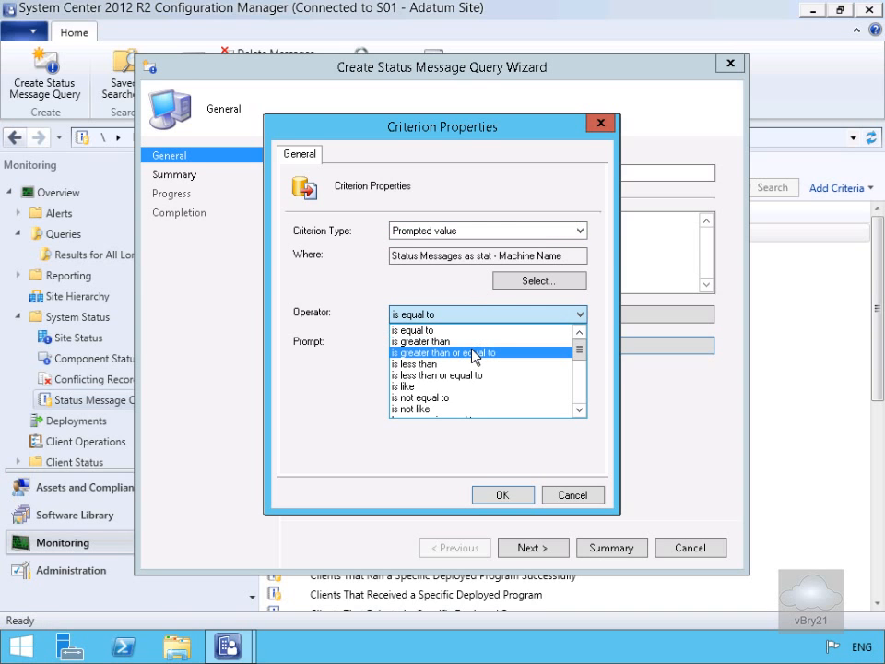
click(474, 353)
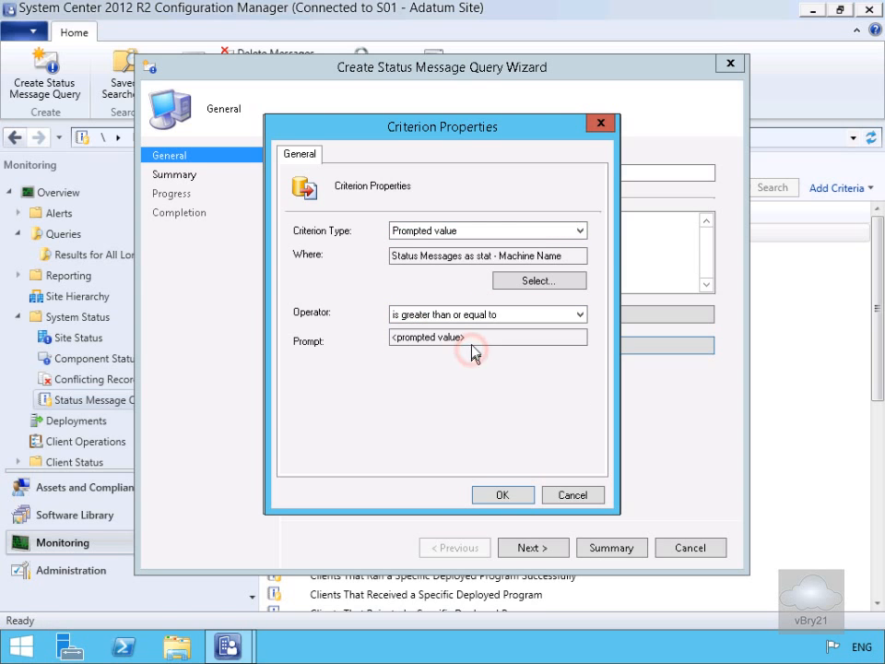
click(504, 496)
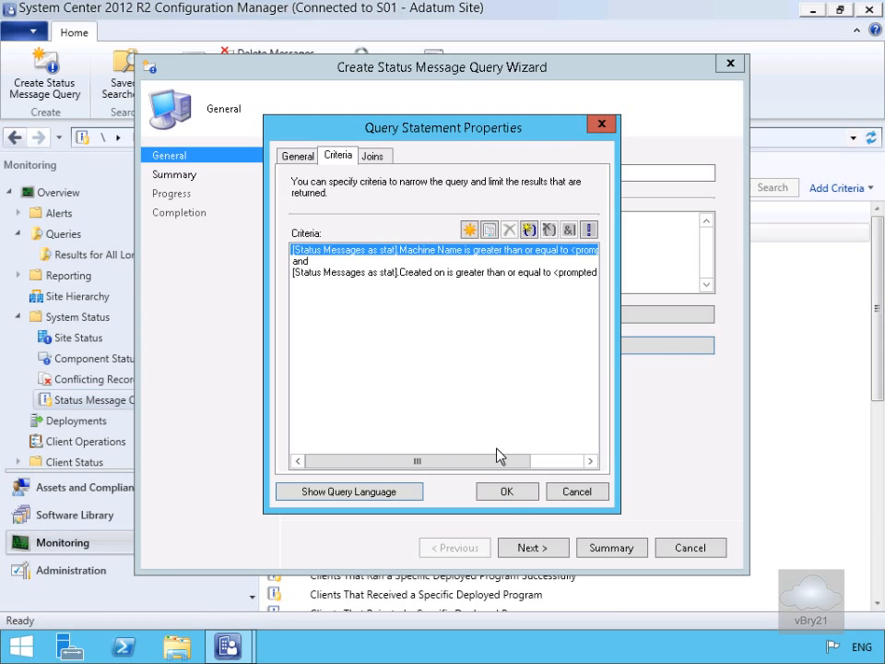
- Accept the edited query statement and complete the Create Status Message Query Wizard
click(506, 492)
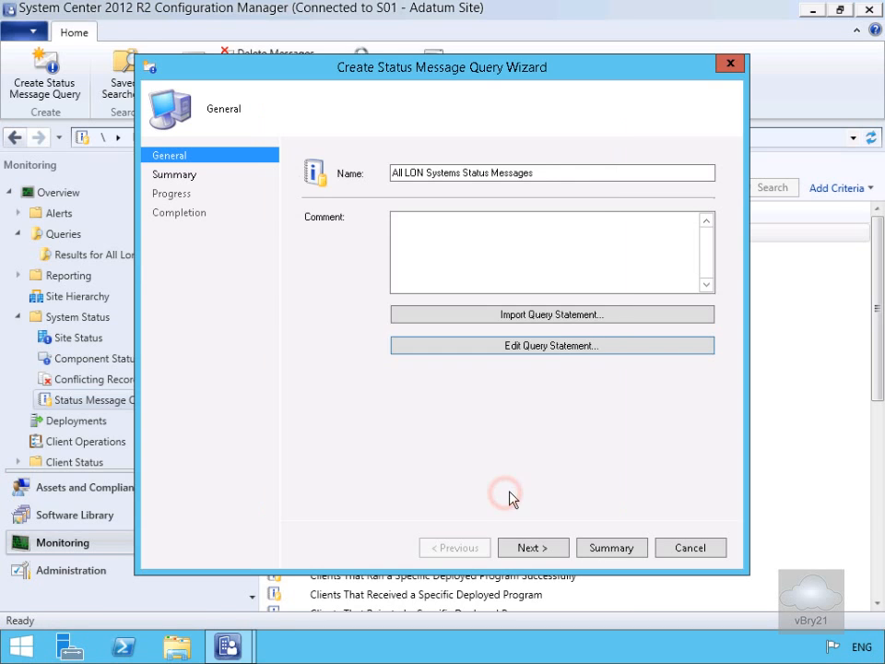
click(537, 551)
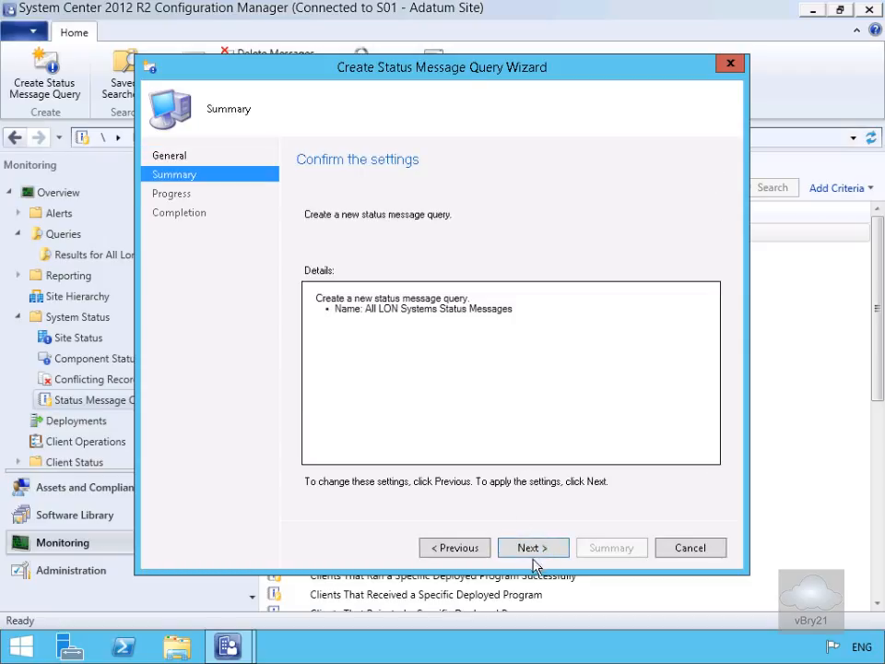
click(531, 551)
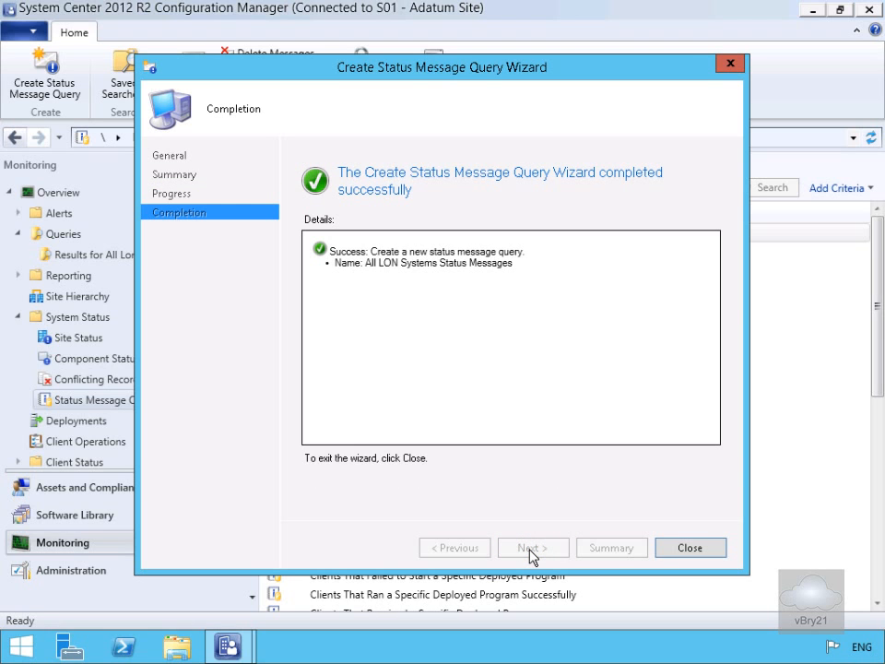
click(661, 549)
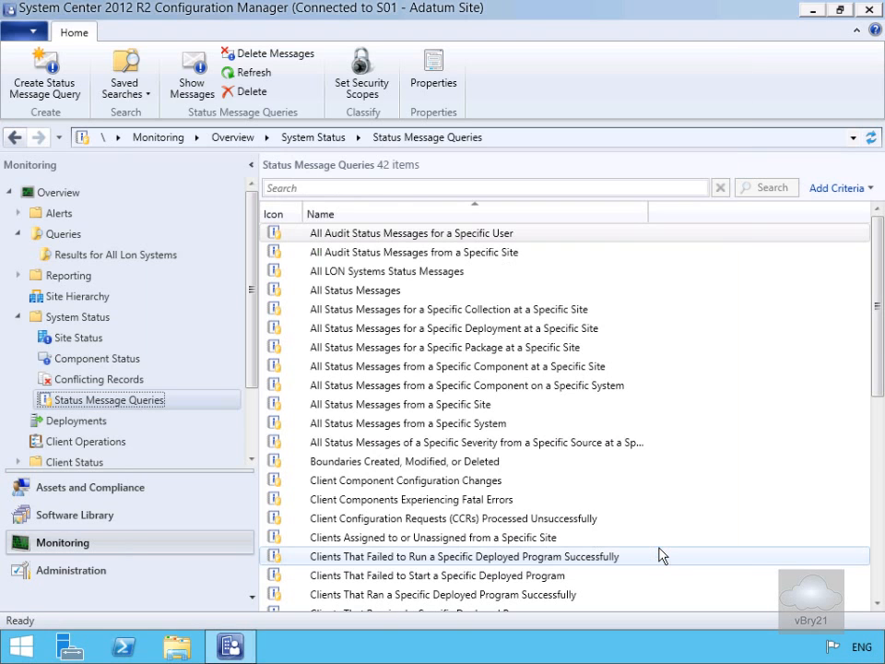
- Show the messages of the All LON Systems Status Messages query and set the prompted Machine Name to LON
click(394, 238)
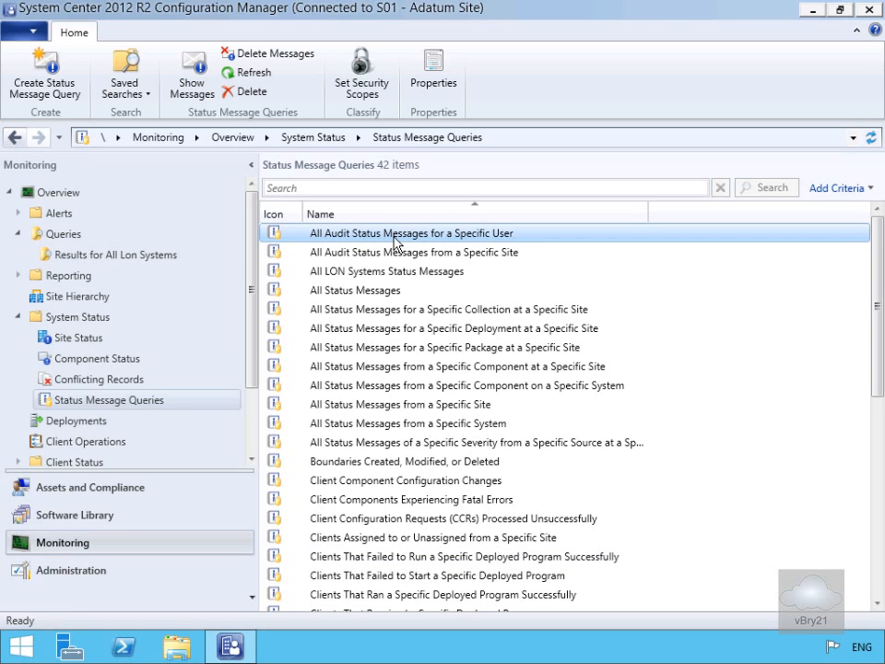
click(451, 272)
right_click(453, 272)
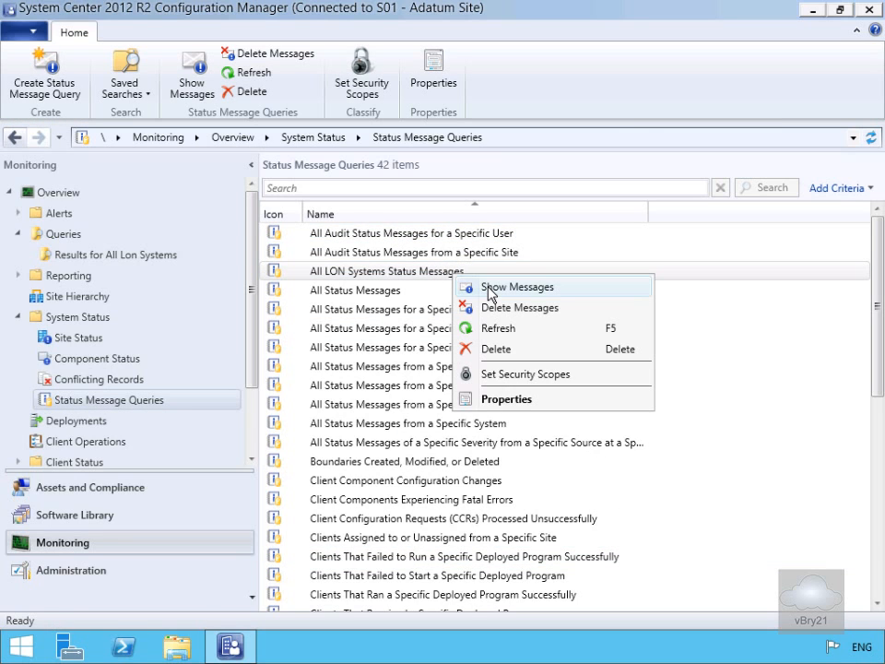
click(489, 289)
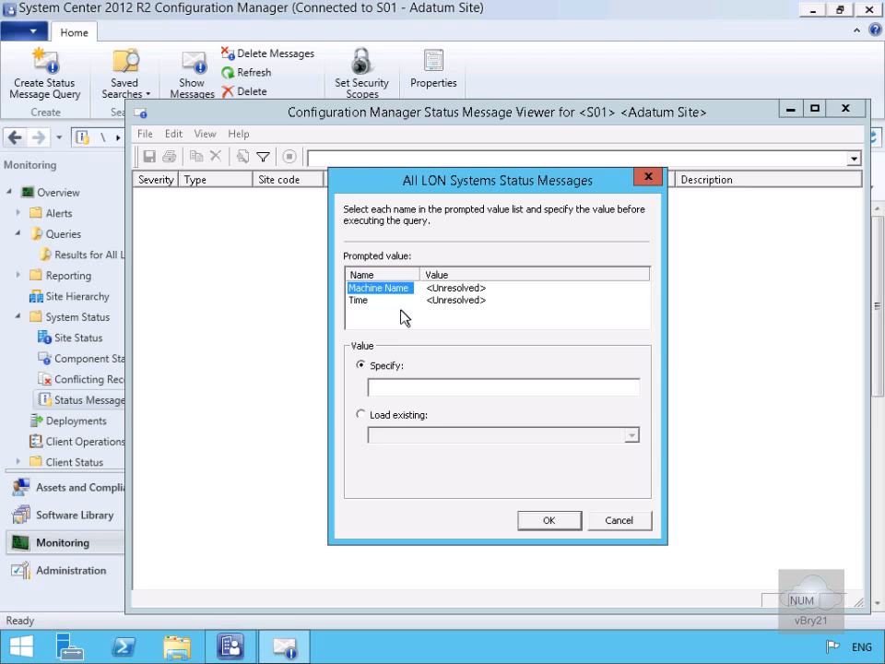
click(432, 388)
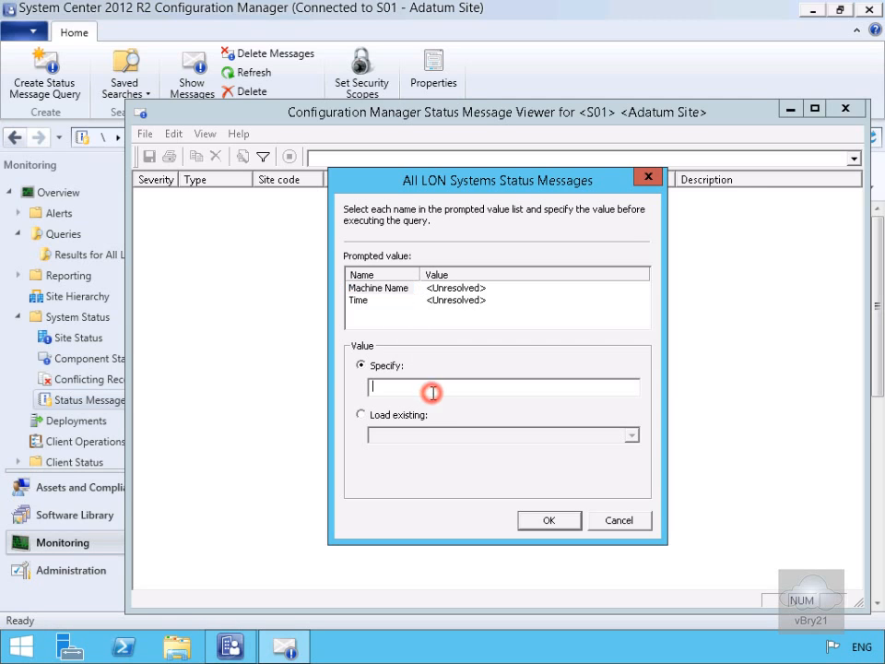
text(LON)
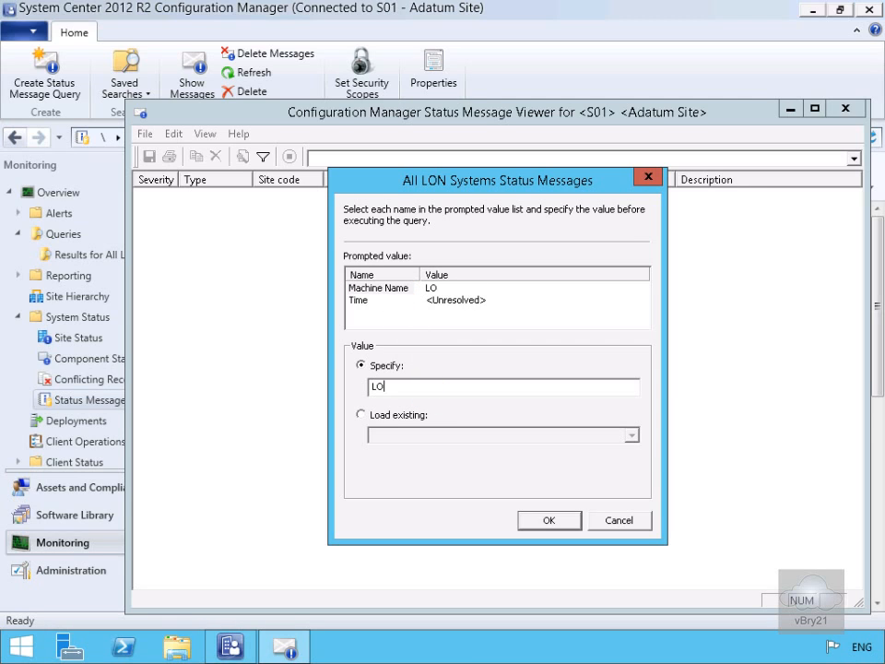
click(538, 521)
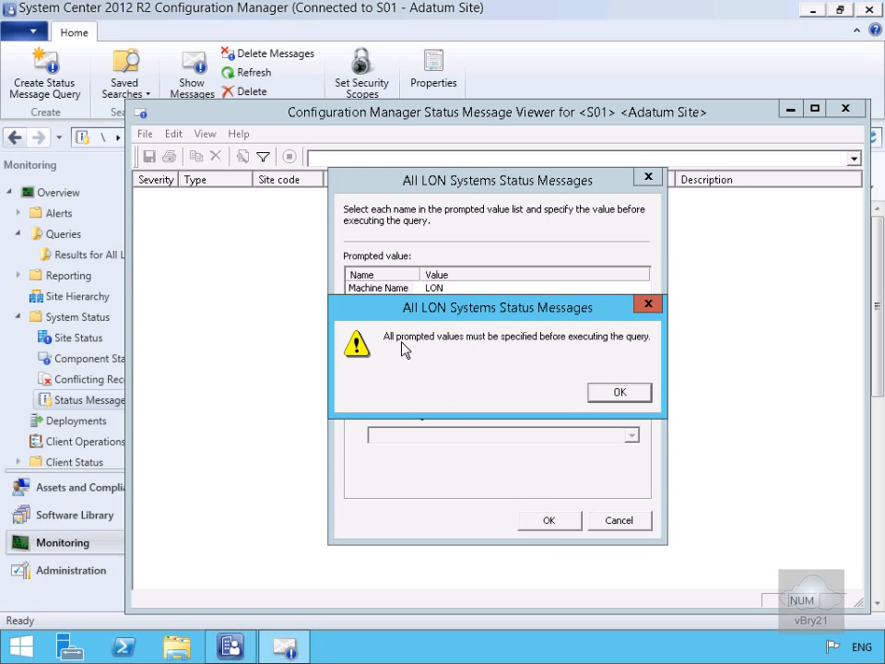
click(621, 393)
- Resolve the prompted Time value with a preset relative time and run the status message query
click(359, 300)
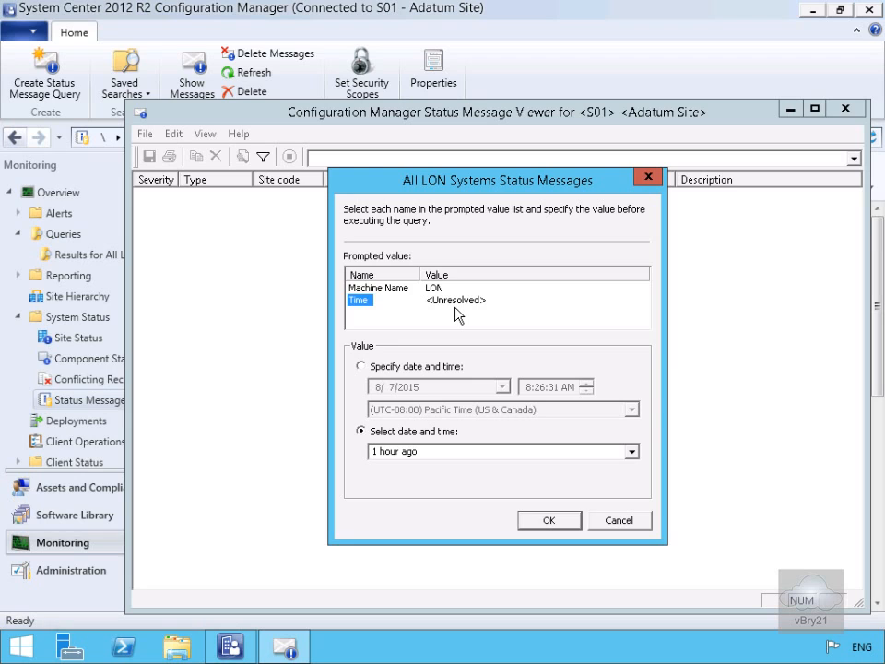
click(535, 456)
click(633, 451)
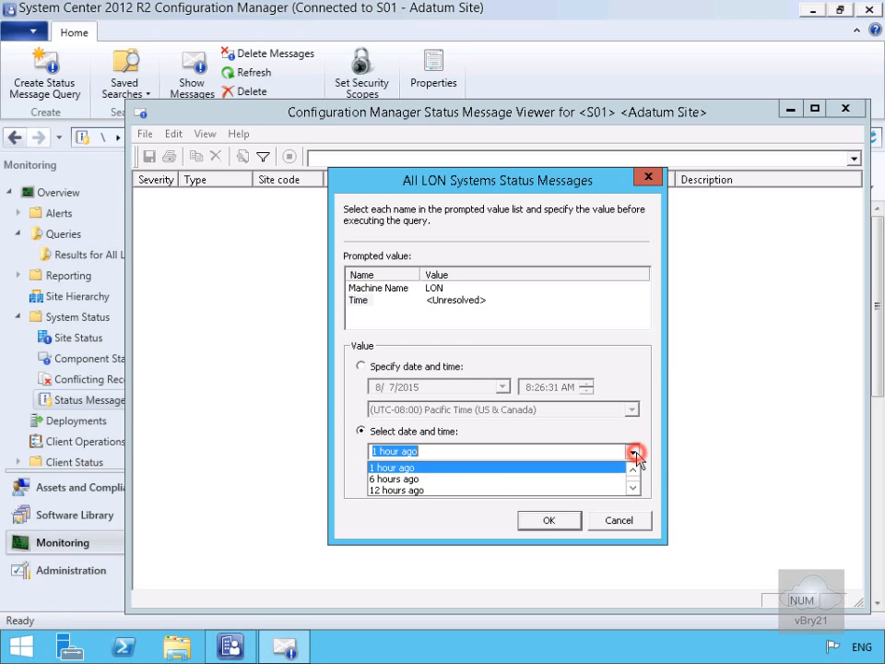
click(468, 491)
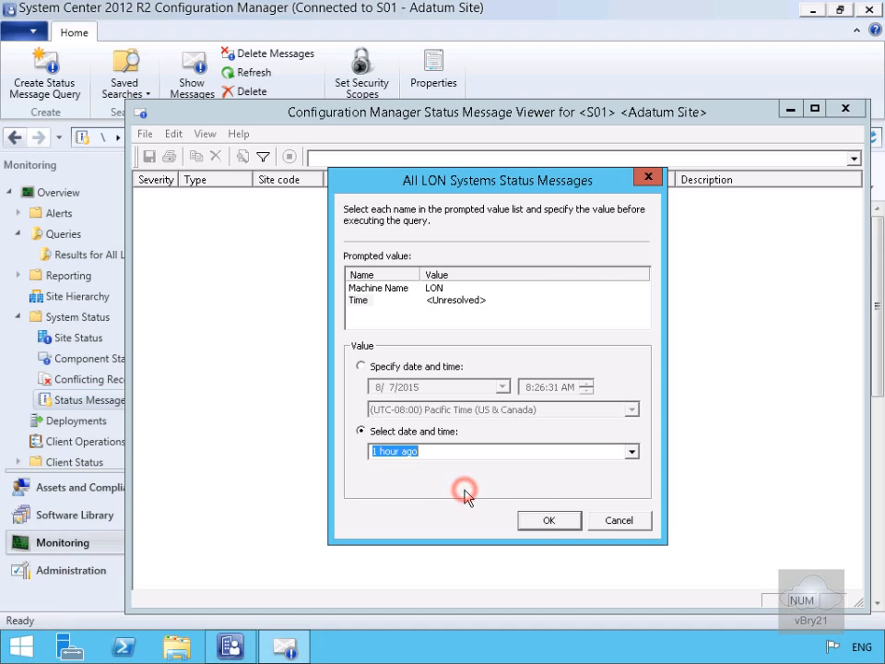
click(546, 522)
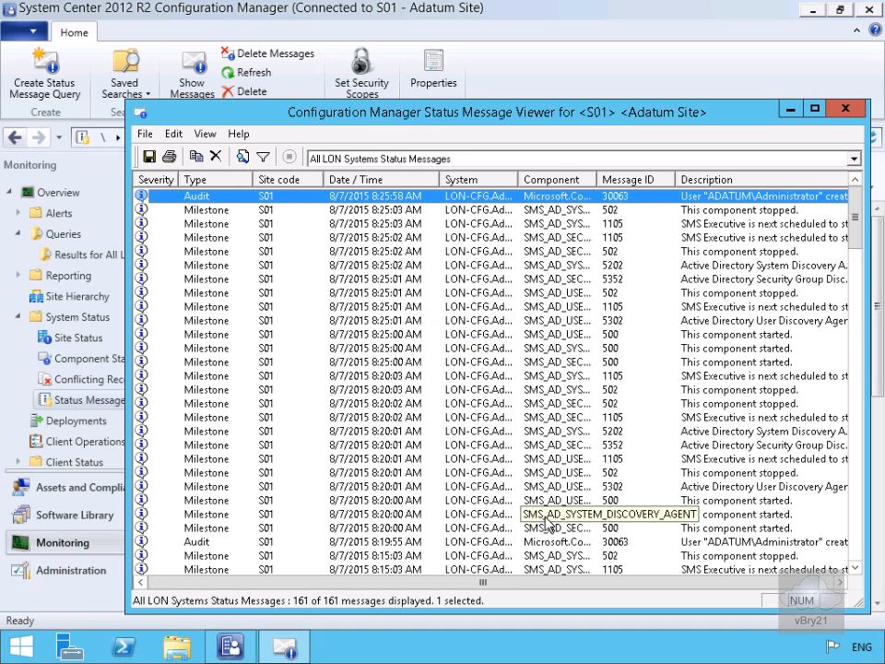